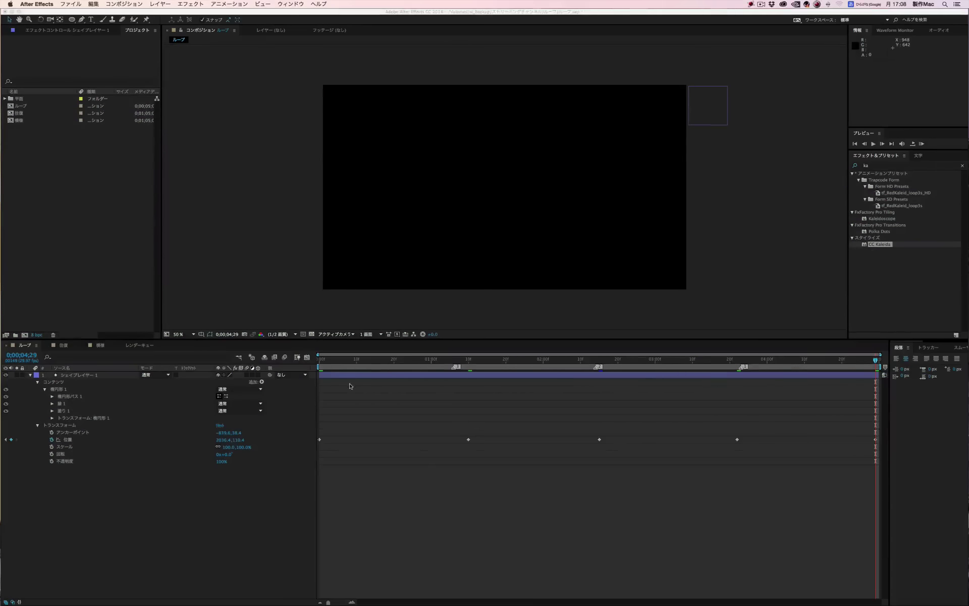
Preview the circle's keyframed Position animation from frame 0.
{"action": "left_click", "coordinate": [350, 386]}
{"action": "key", "text": "KP_0"}
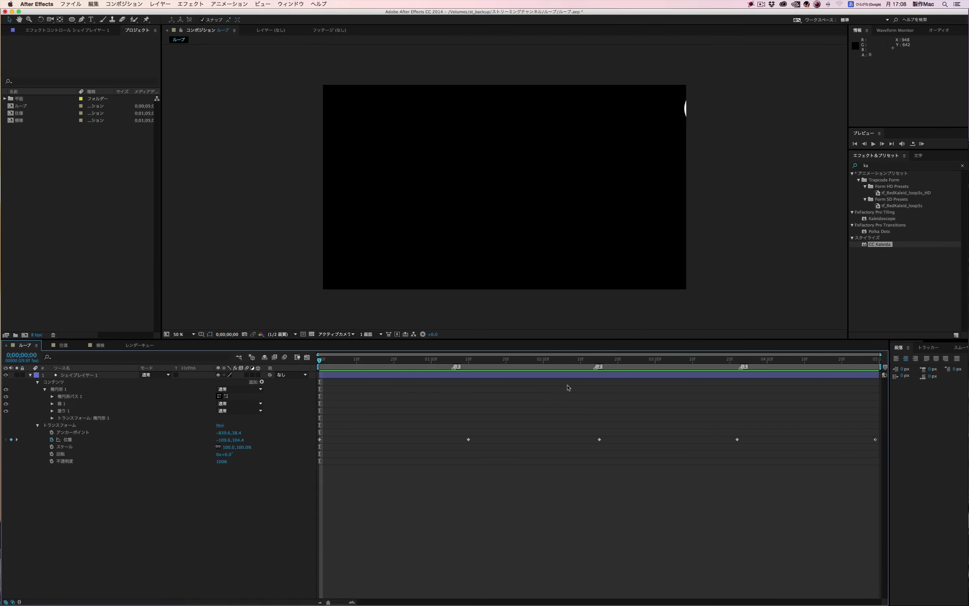
{"action": "type", "text": "0"}
{"action": "key", "text": "Eisu_toggle"}
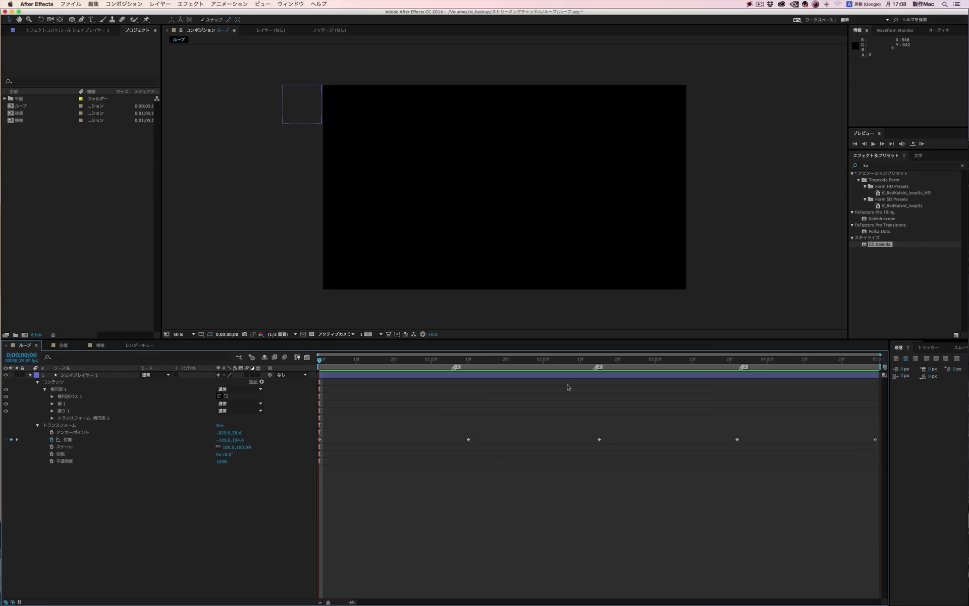
{"action": "key", "text": "0"}
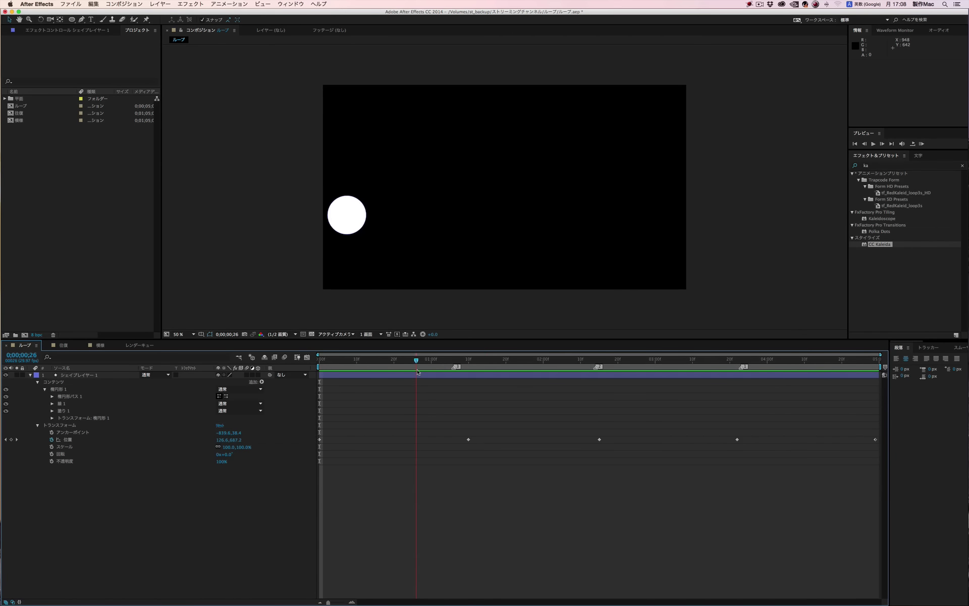
{"action": "left_click_drag", "start_coordinate": [418, 371], "coordinate": [317, 372]}
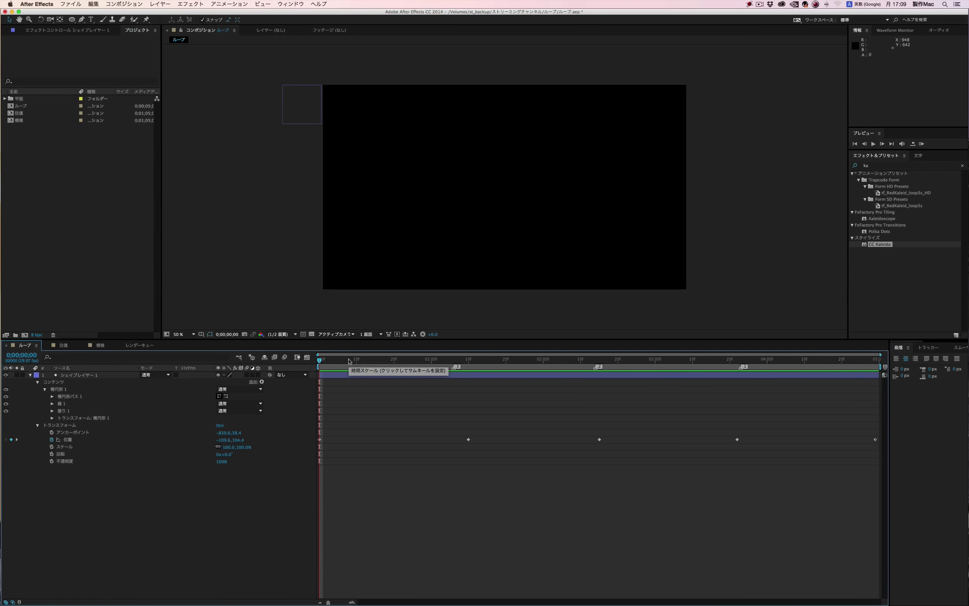
{"action": "mouse_move", "coordinate": [363, 363]}
{"action": "left_mouse_down"}
{"action": "mouse_move", "coordinate": [884, 368]}
{"action": "mouse_move", "coordinate": [282, 368]}
{"action": "left_mouse_up"}
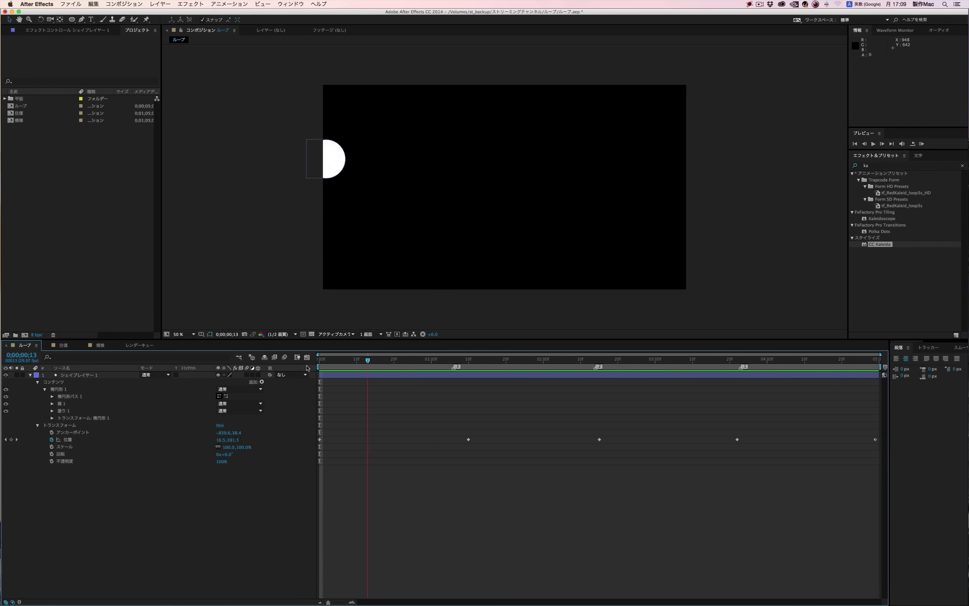
Set the composition duration to 0;01;05;00 and widen the timeline to show all of it.
{"action": "left_click", "coordinate": [140, 3]}
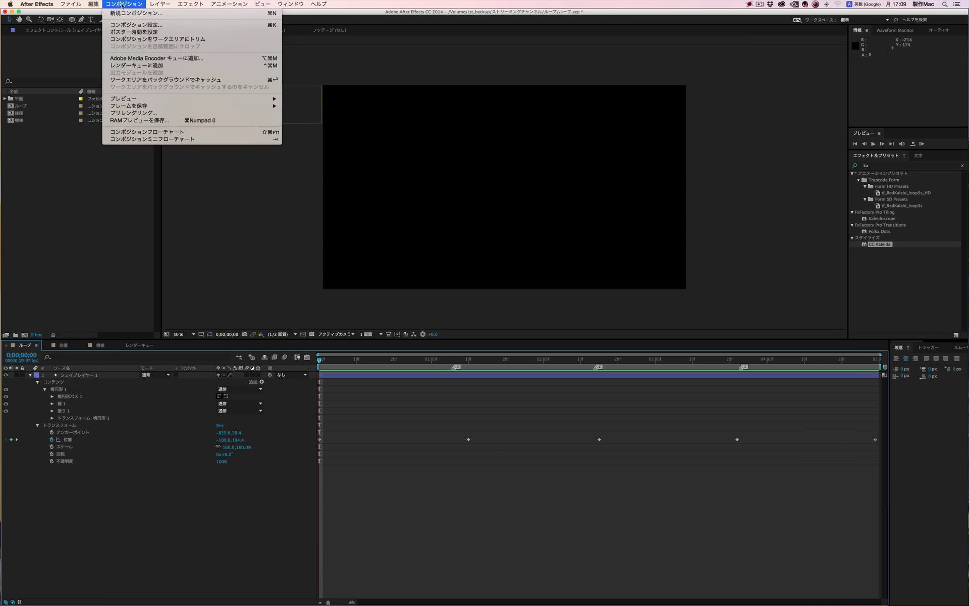
{"action": "left_click", "coordinate": [142, 25]}
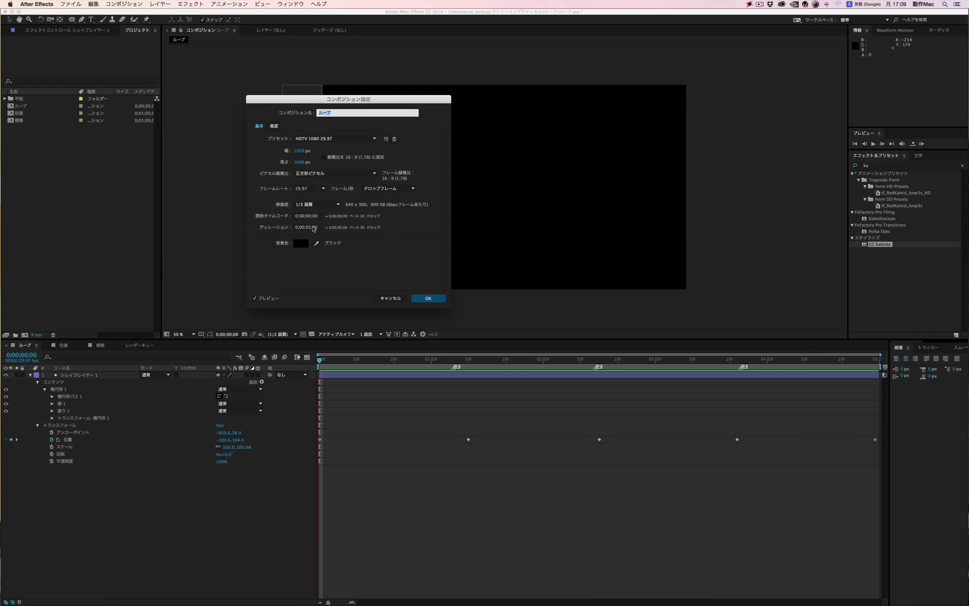
{"action": "left_click", "coordinate": [306, 227]}
{"action": "type", "text": "1"}
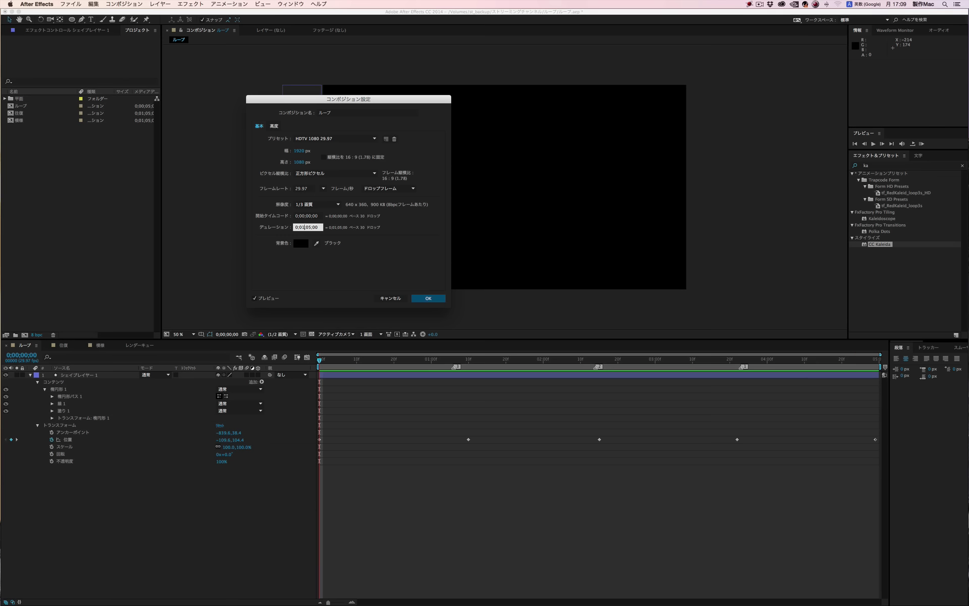
{"action": "key", "text": "Return"}
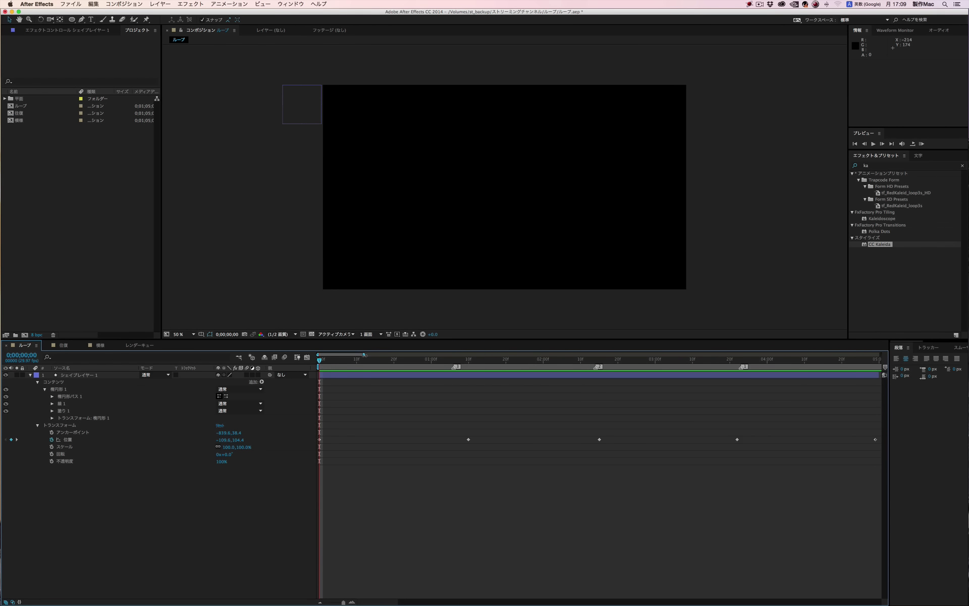
{"action": "left_click_drag", "start_coordinate": [364, 354], "coordinate": [910, 395]}
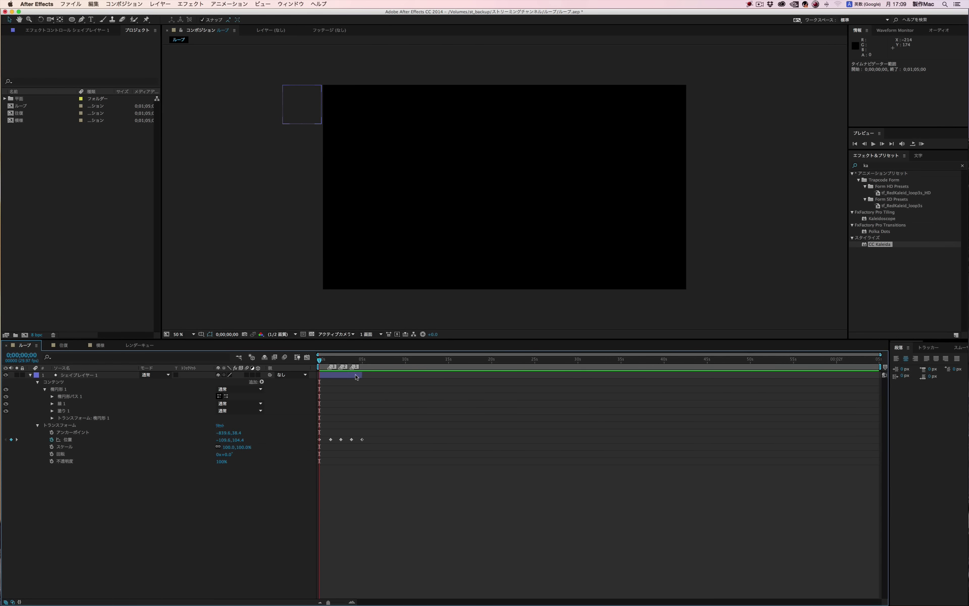
Extend the circle's shape layer to the composition end and select all its Position keyframes.
{"action": "mouse_move", "coordinate": [360, 375]}
{"action": "left_mouse_down"}
{"action": "mouse_move", "coordinate": [561, 390]}
{"action": "mouse_move", "coordinate": [872, 385]}
{"action": "left_mouse_up"}
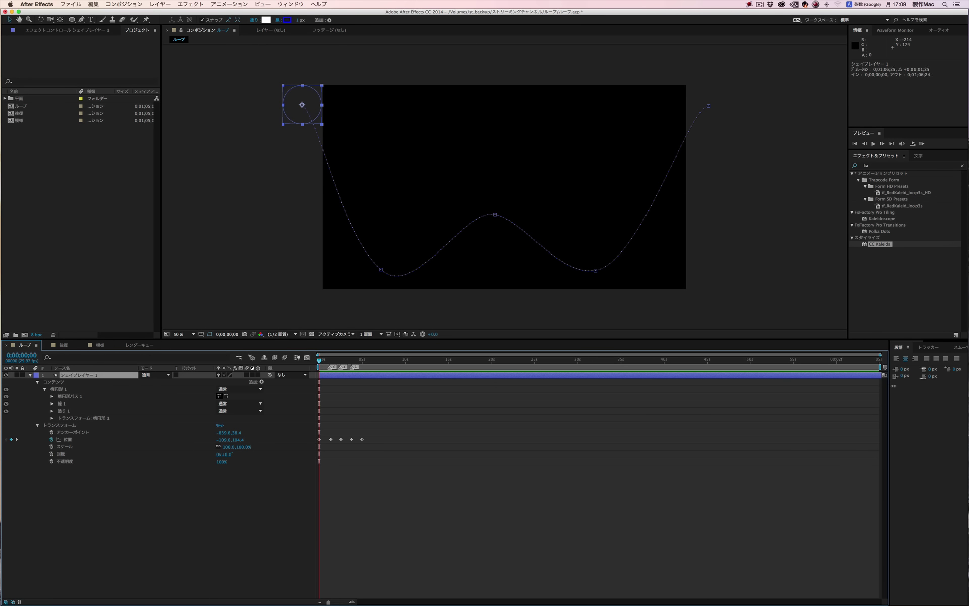
{"action": "left_click_drag", "start_coordinate": [833, 362], "coordinate": [314, 367]}
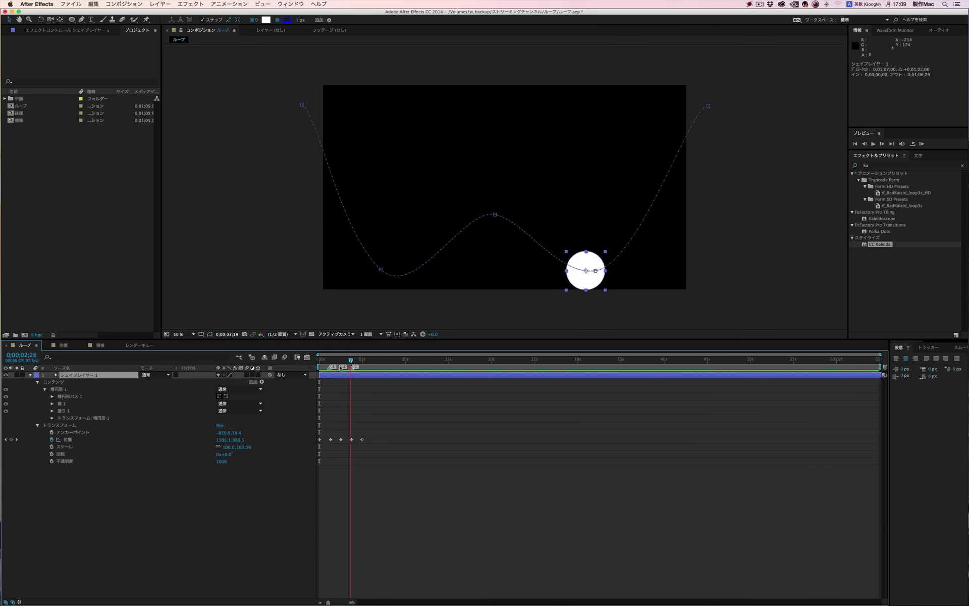
{"action": "left_click", "coordinate": [78, 440]}
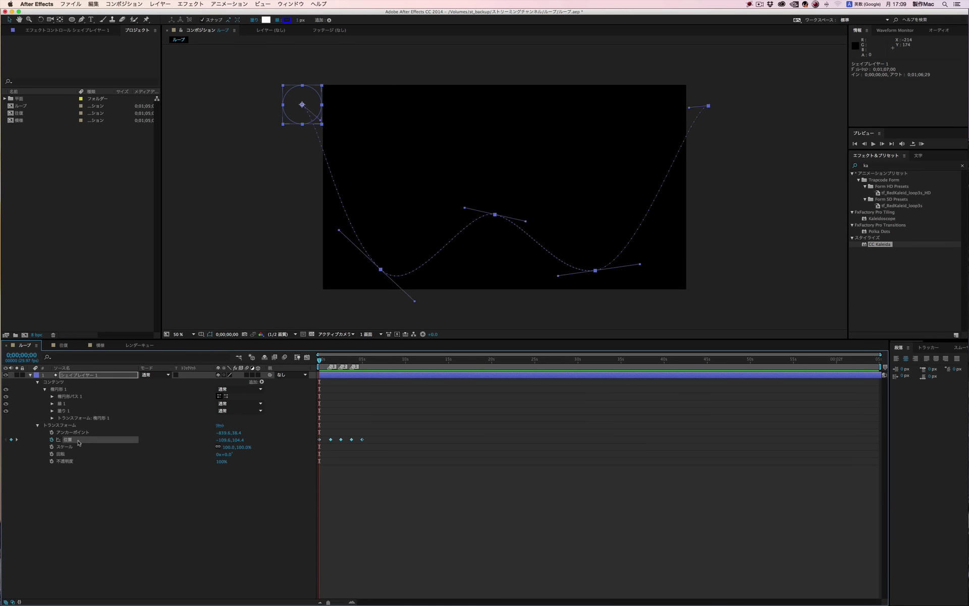
{"action": "left_click", "coordinate": [212, 3]}
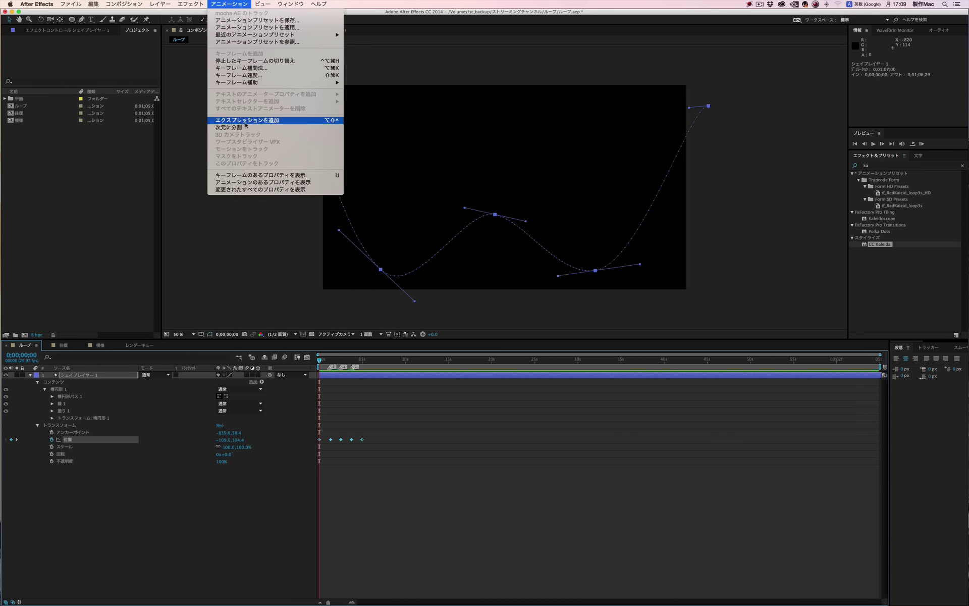
Add a Position expression and insert loopOut(type = "cycle", numKeyframes = 0) from the function list.
{"action": "left_click", "coordinate": [245, 123]}
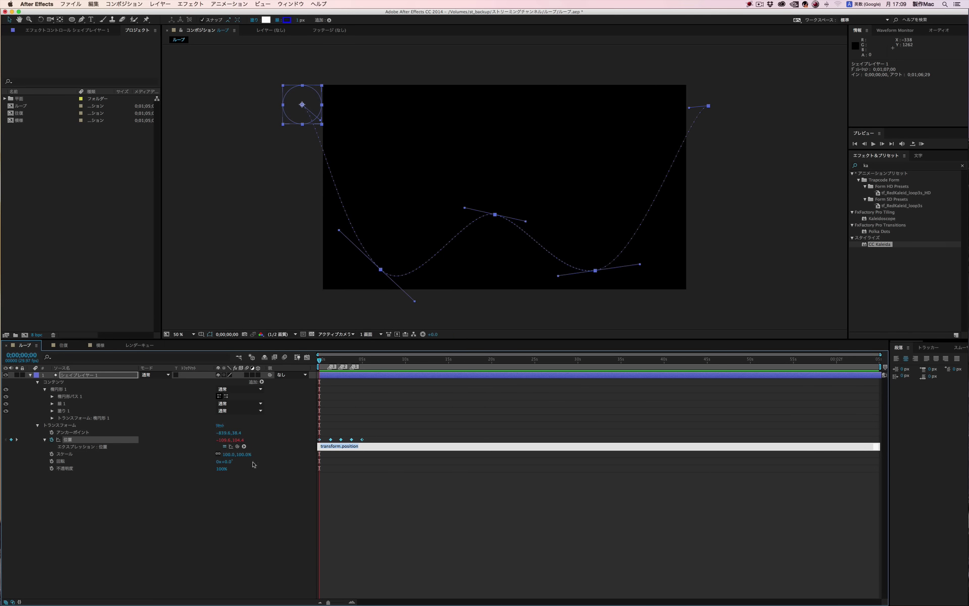
{"action": "left_click", "coordinate": [244, 447]}
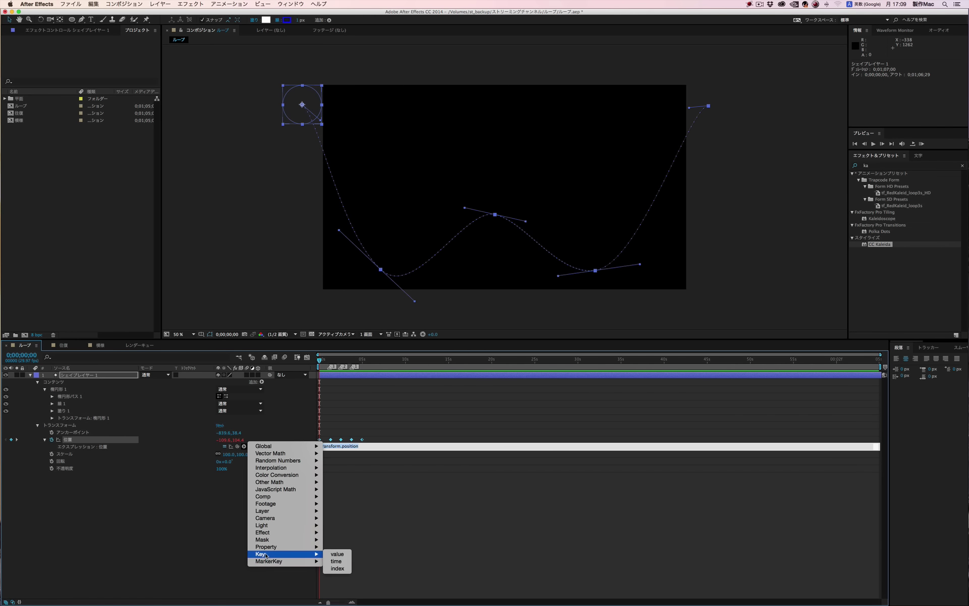
{"action": "mouse_move", "coordinate": [264, 548]}
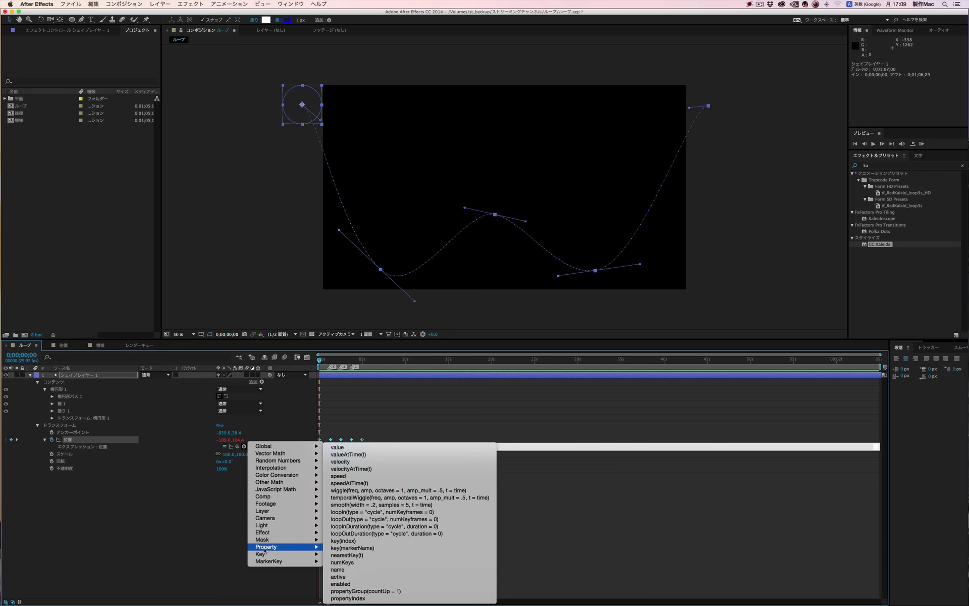
{"action": "left_click", "coordinate": [214, 523]}
{"action": "left_click", "coordinate": [244, 446]}
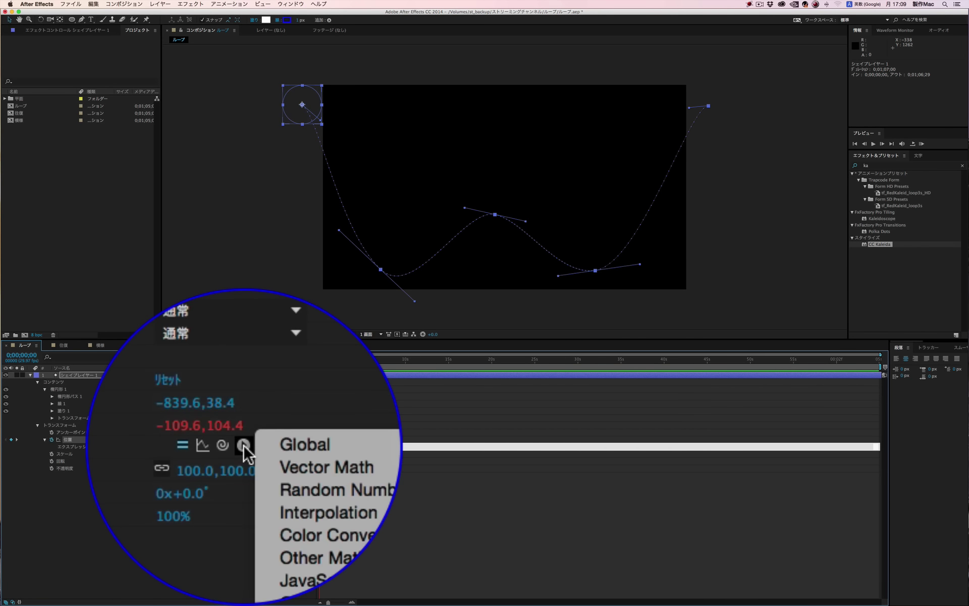
{"action": "mouse_move", "coordinate": [270, 449]}
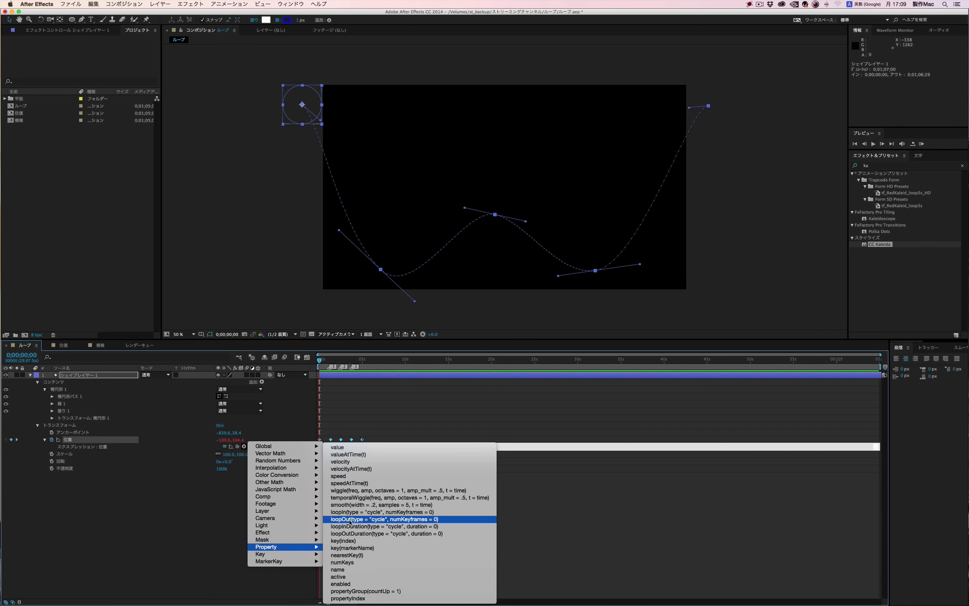
{"action": "left_click", "coordinate": [350, 520]}
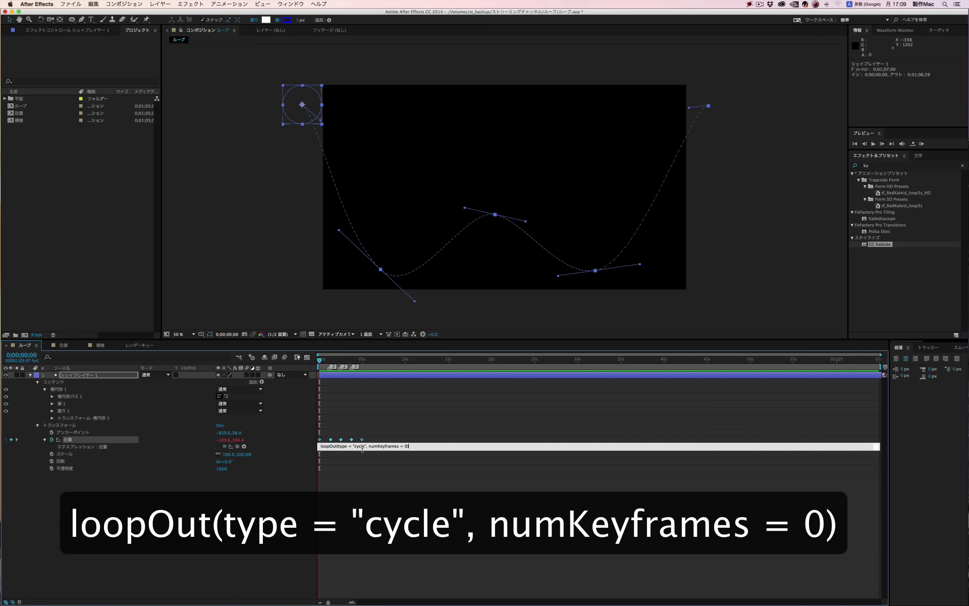
Commit the loopOut expression and preview the circle repeating its path.
{"action": "left_click", "coordinate": [403, 461]}
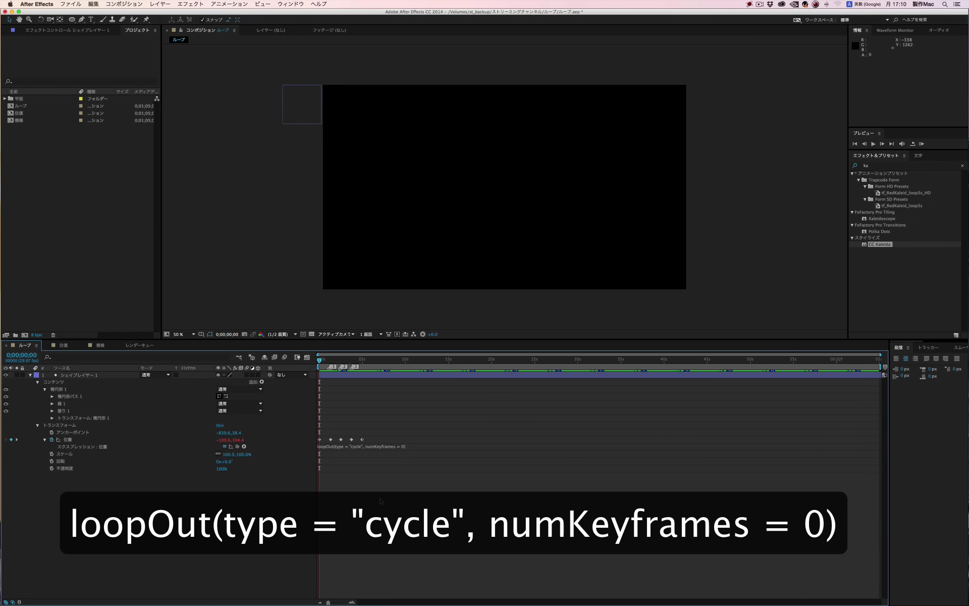
{"action": "key", "text": "space"}
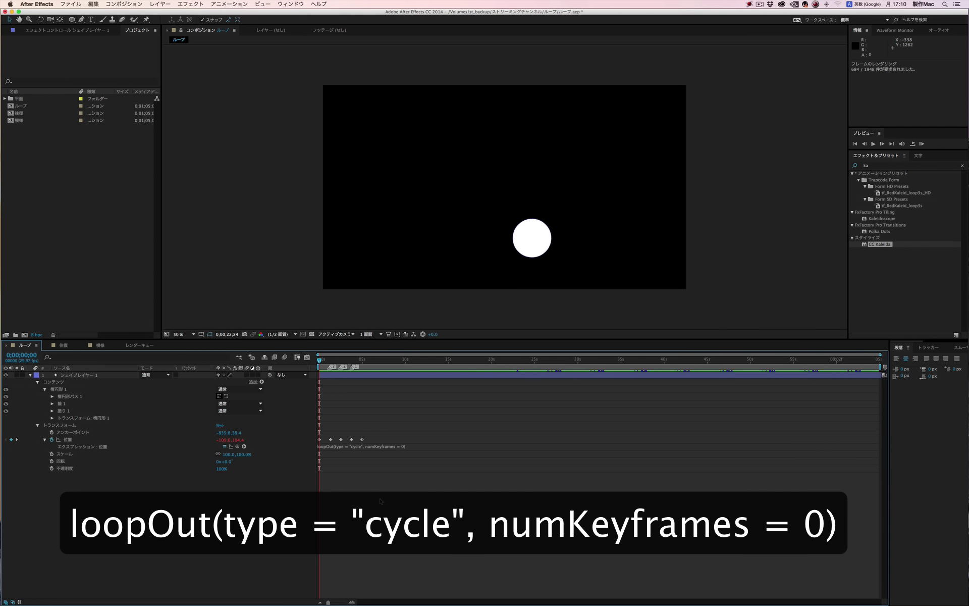
{"action": "key", "text": "space"}
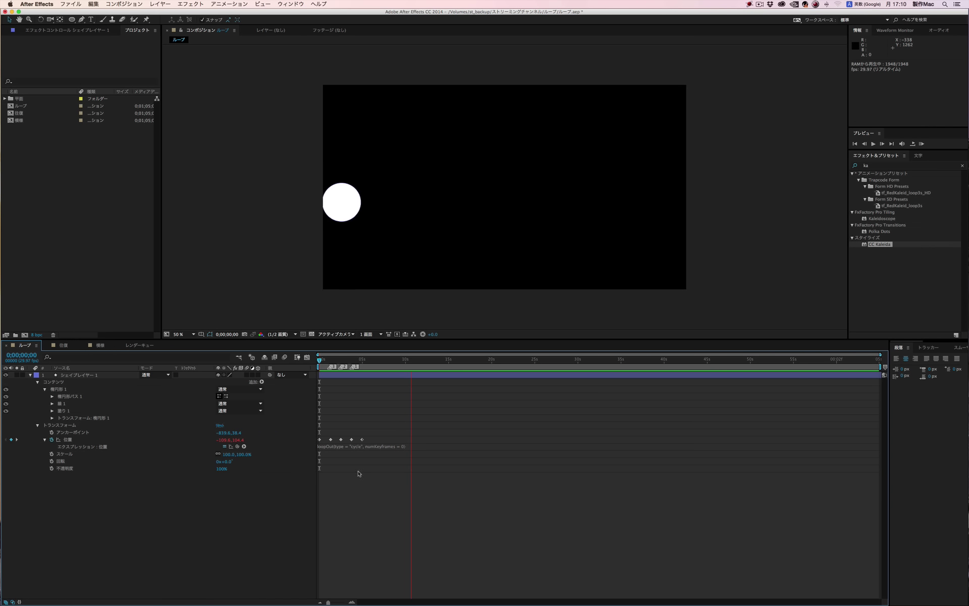
{"action": "key", "text": "space"}
Zoom the timeline to around 2;22 and change the expression to numKeyframes = 2, previewing it.
{"action": "left_click", "coordinate": [351, 602]}
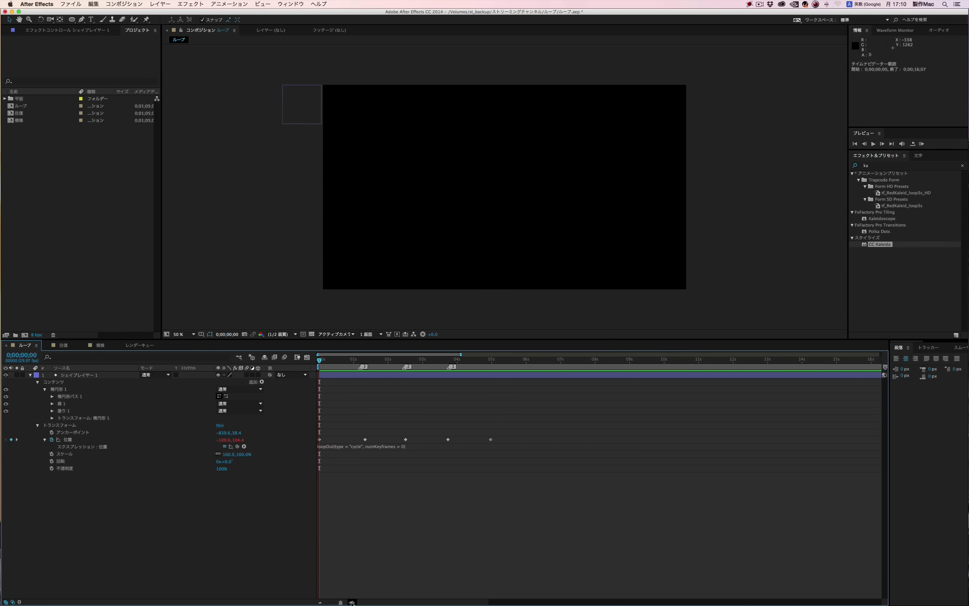
{"action": "left_click_drag", "start_coordinate": [437, 361], "coordinate": [453, 360]}
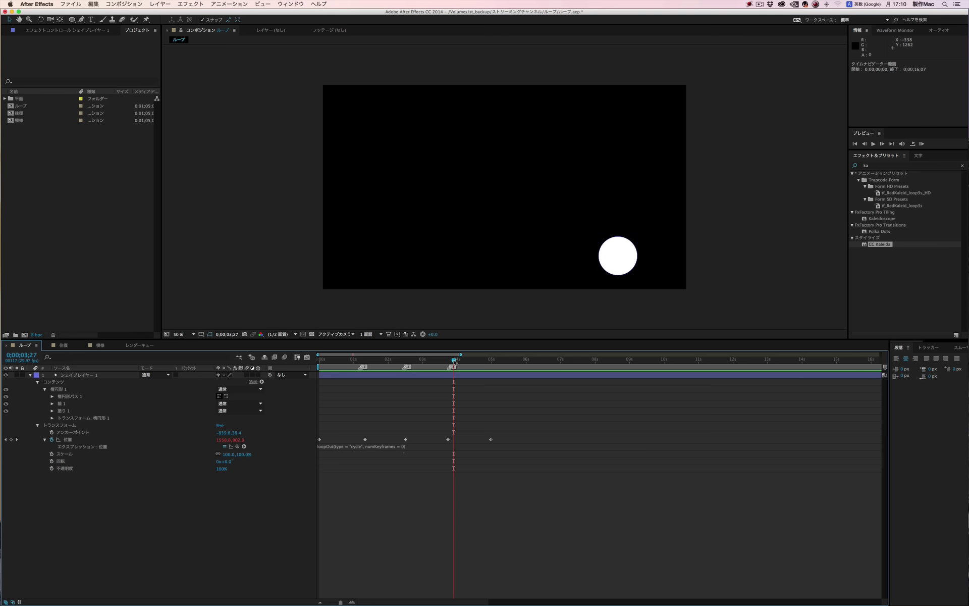
{"action": "left_click_drag", "start_coordinate": [454, 361], "coordinate": [404, 361]}
{"action": "left_click", "coordinate": [404, 447]}
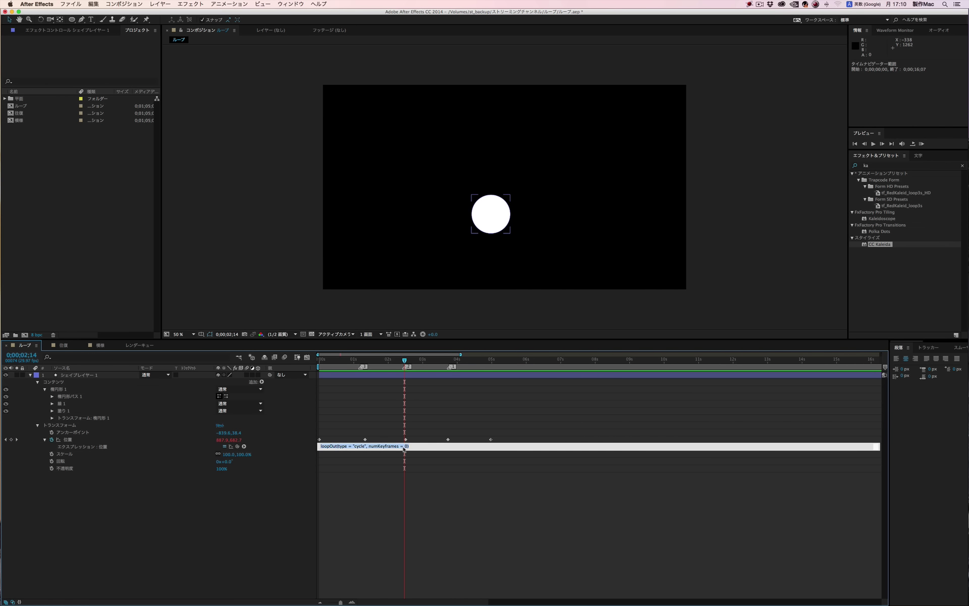
{"action": "left_click", "coordinate": [407, 446]}
{"action": "key", "text": "KP_Enter"}
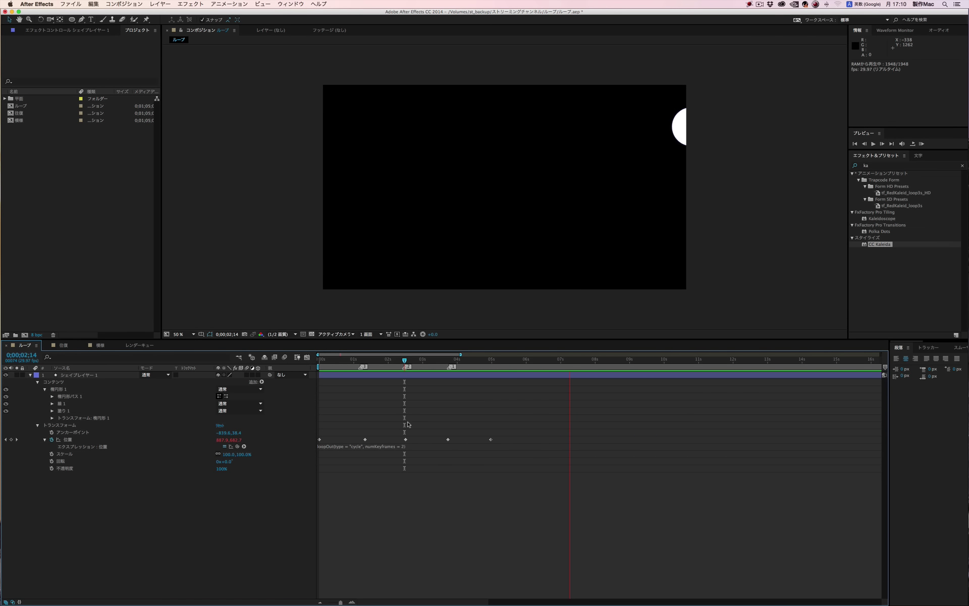
{"action": "left_click", "coordinate": [404, 440]}
Edit the loopOut expression to numKeyframes = 1 and show the Position motion path.
{"action": "left_click", "coordinate": [402, 446]}
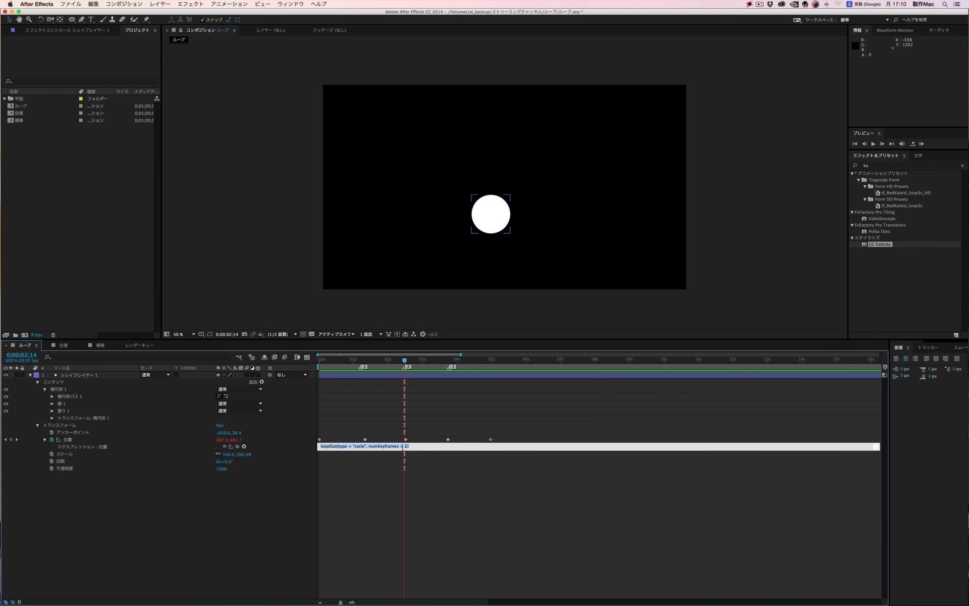
{"action": "left_click", "coordinate": [406, 446]}
{"action": "key", "text": "KP_Enter"}
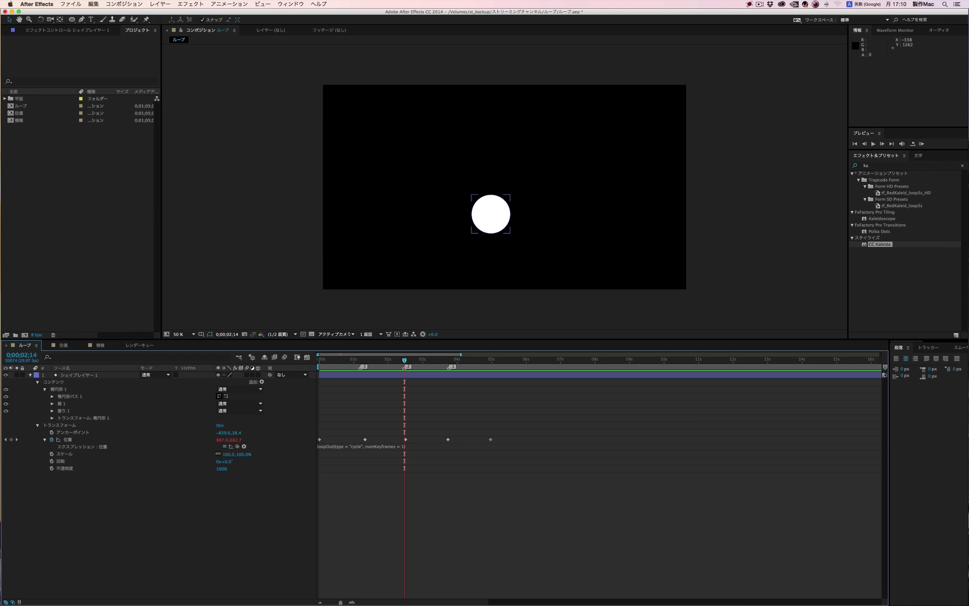
{"action": "left_click", "coordinate": [448, 440]}
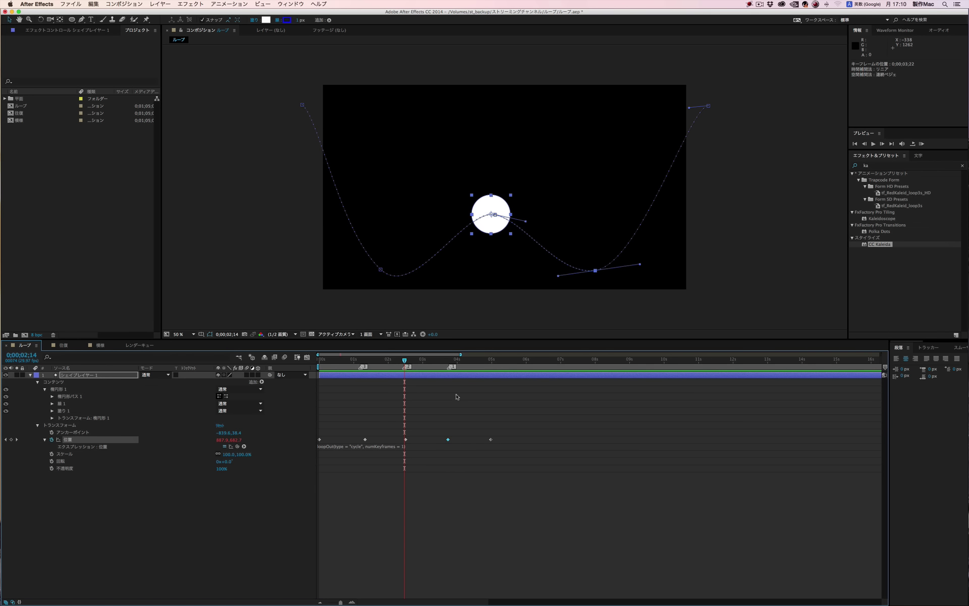
Preview the loop from the 0;00;03;22 keyframe, then set the expression back to numKeyframes = 0.
{"action": "left_click", "coordinate": [448, 361]}
{"action": "key", "text": "super+shift+h"}
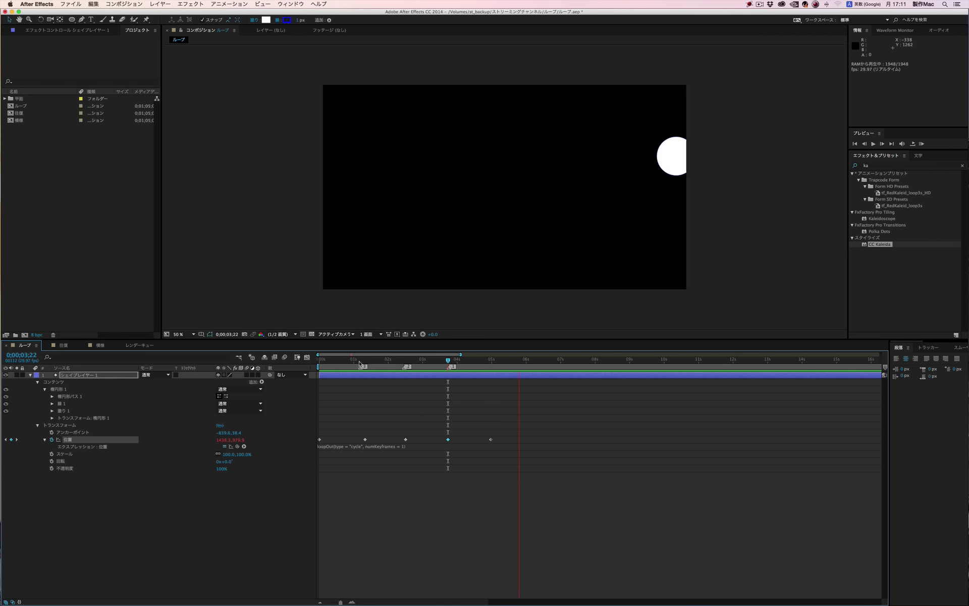
{"action": "key", "text": "space"}
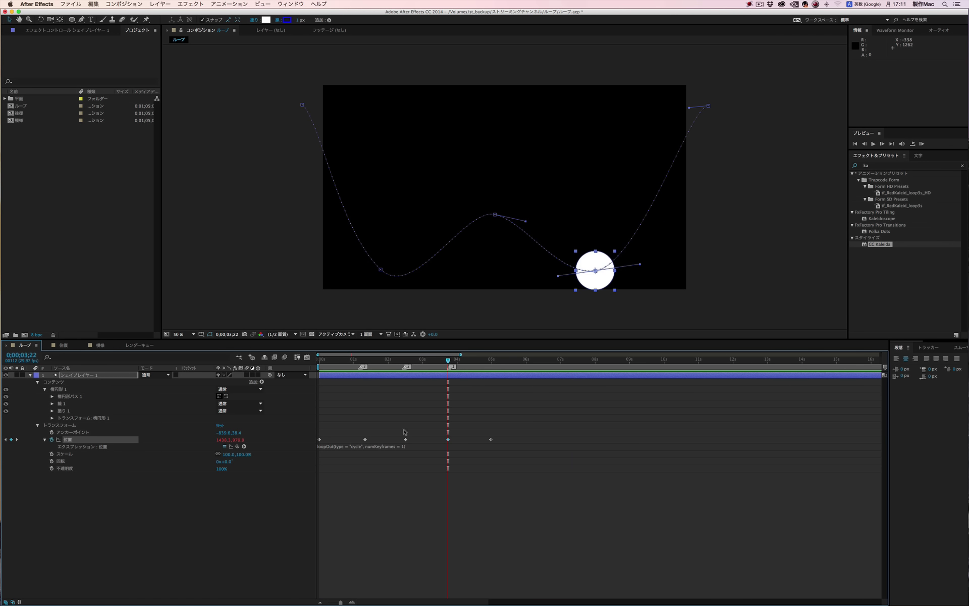
{"action": "left_click_drag", "start_coordinate": [327, 361], "coordinate": [314, 363]}
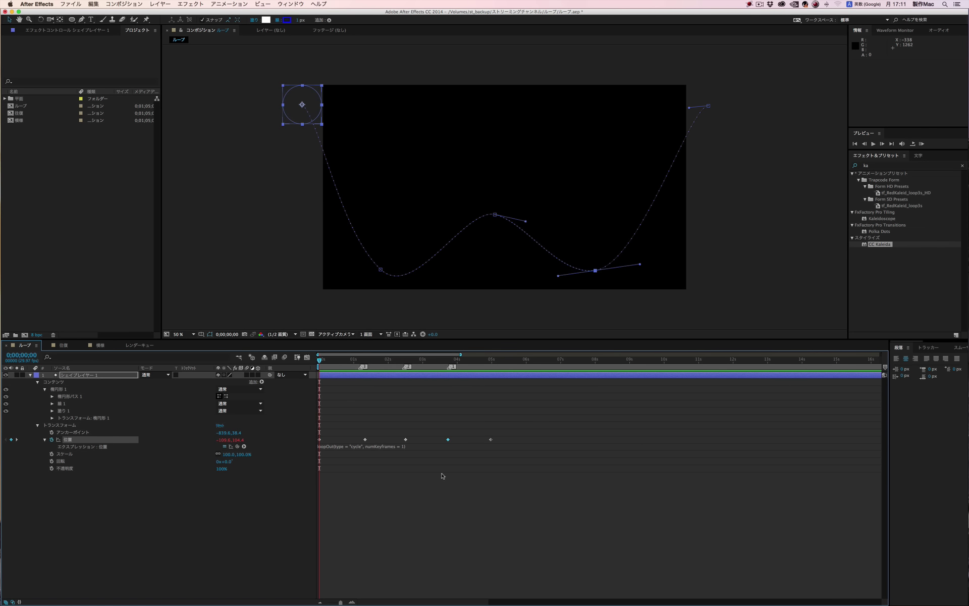
{"action": "left_click", "coordinate": [405, 447]}
{"action": "left_click", "coordinate": [405, 446]}
{"action": "type", "text": "0"}
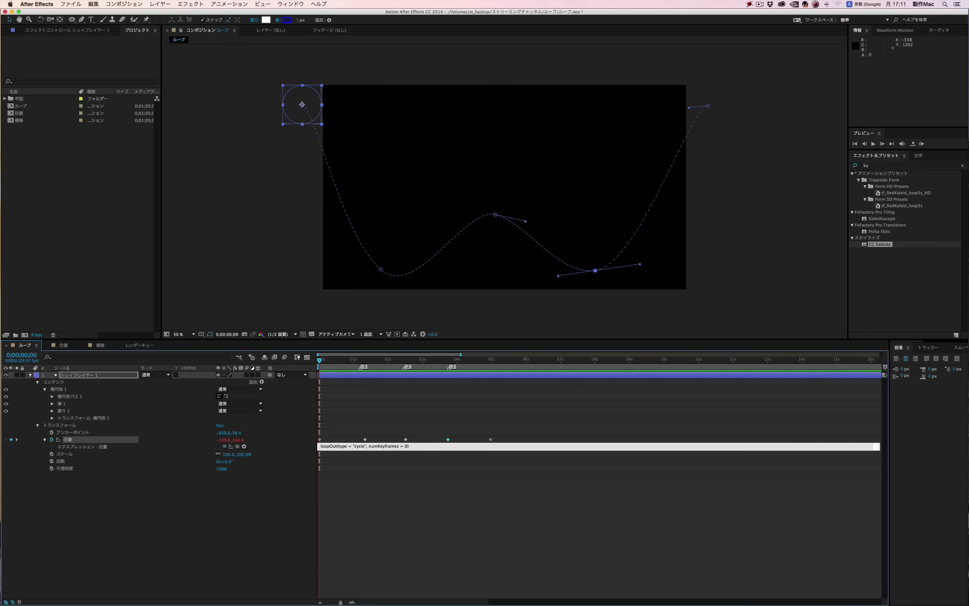
{"action": "left_click", "coordinate": [433, 508]}
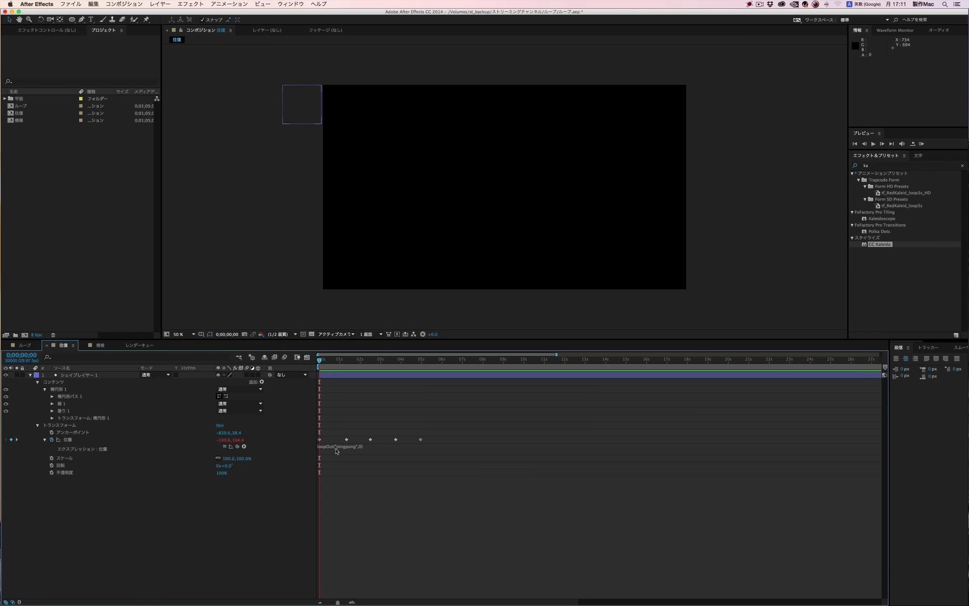
Inspect the loopOut("pingpong",0) expression and commit it unchanged.
{"action": "left_click", "coordinate": [339, 448]}
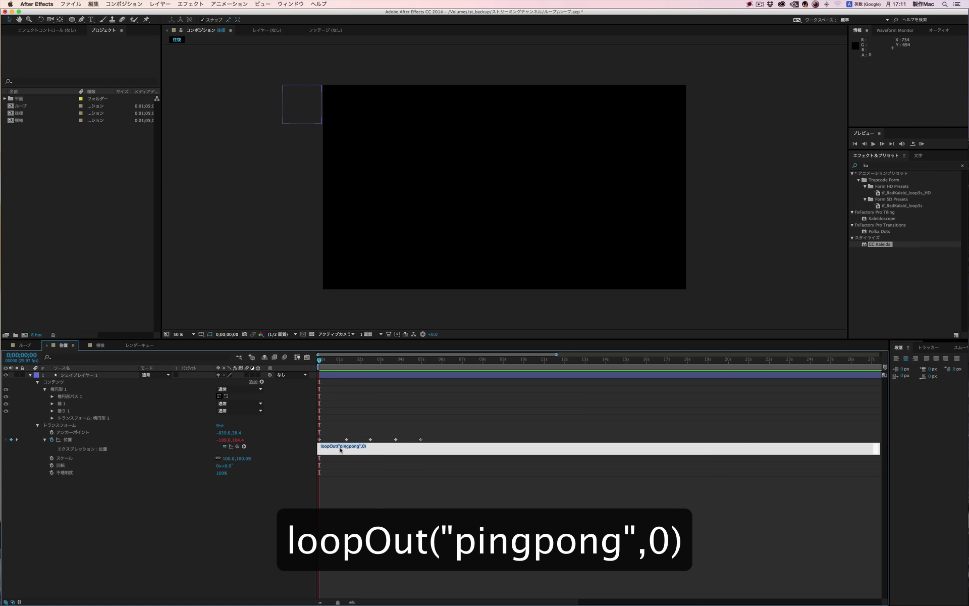
{"action": "left_click", "coordinate": [366, 448]}
{"action": "left_click", "coordinate": [379, 448]}
{"action": "left_click", "coordinate": [365, 480]}
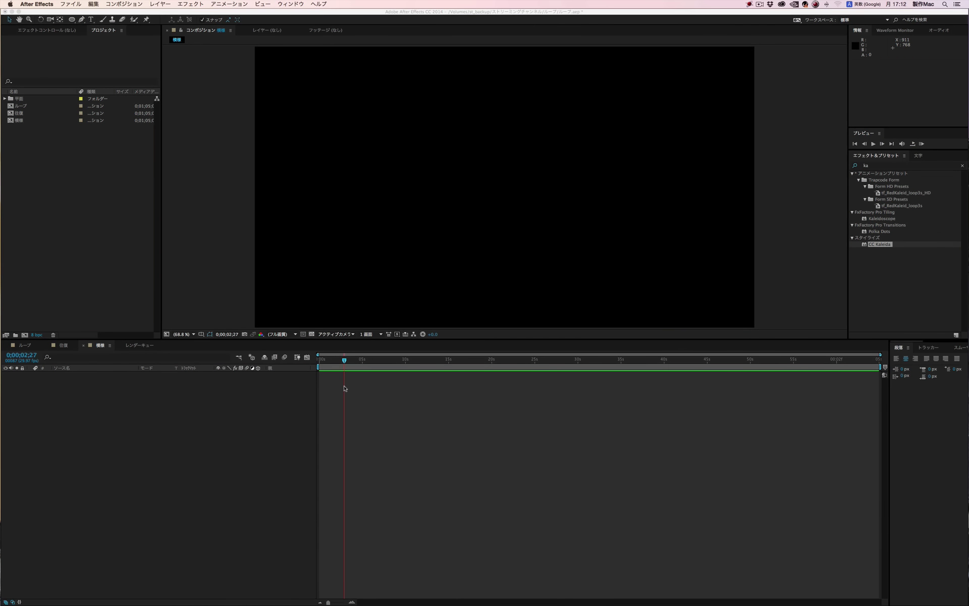
With the Pen tool, draw a closed red-filled eleven-point shape, including one curved point on the right.
{"action": "left_click", "coordinate": [81, 20]}
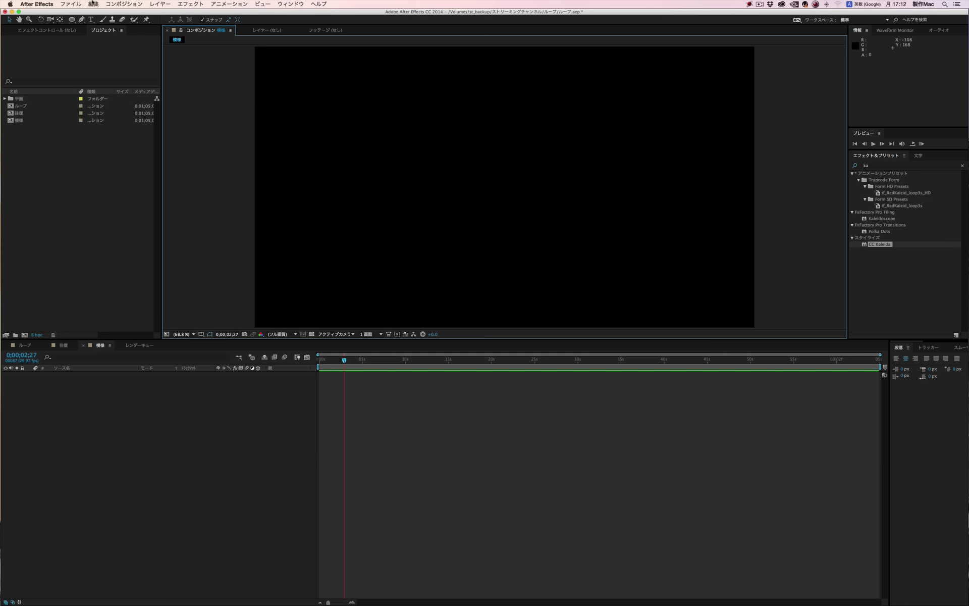
{"action": "left_click", "coordinate": [82, 19]}
{"action": "left_click", "coordinate": [371, 123]}
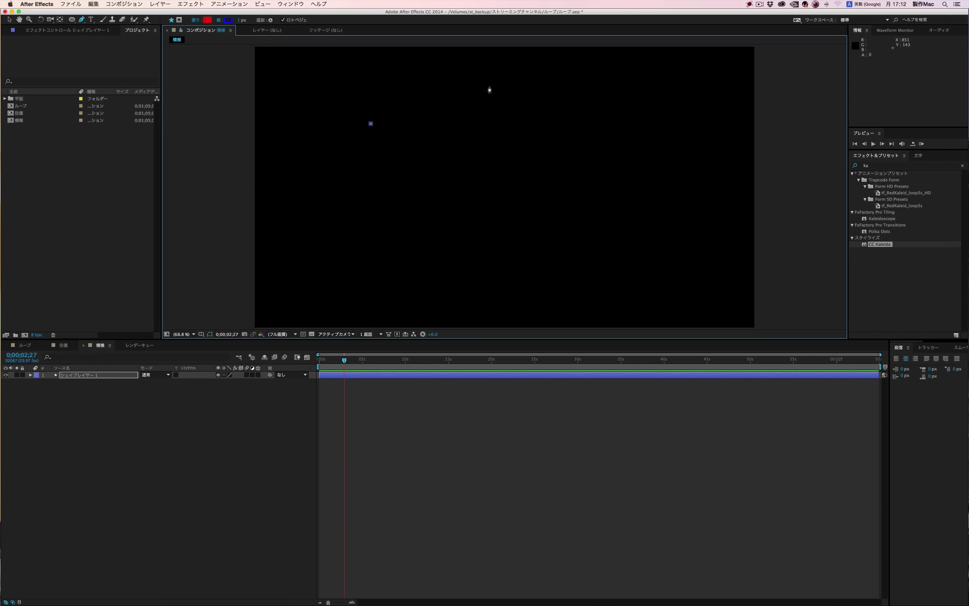
{"action": "left_click", "coordinate": [476, 84]}
{"action": "left_click", "coordinate": [612, 105]}
{"action": "left_click", "coordinate": [640, 247]}
{"action": "left_click", "coordinate": [470, 287]}
{"action": "left_click", "coordinate": [449, 292]}
{"action": "left_click", "coordinate": [630, 225]}
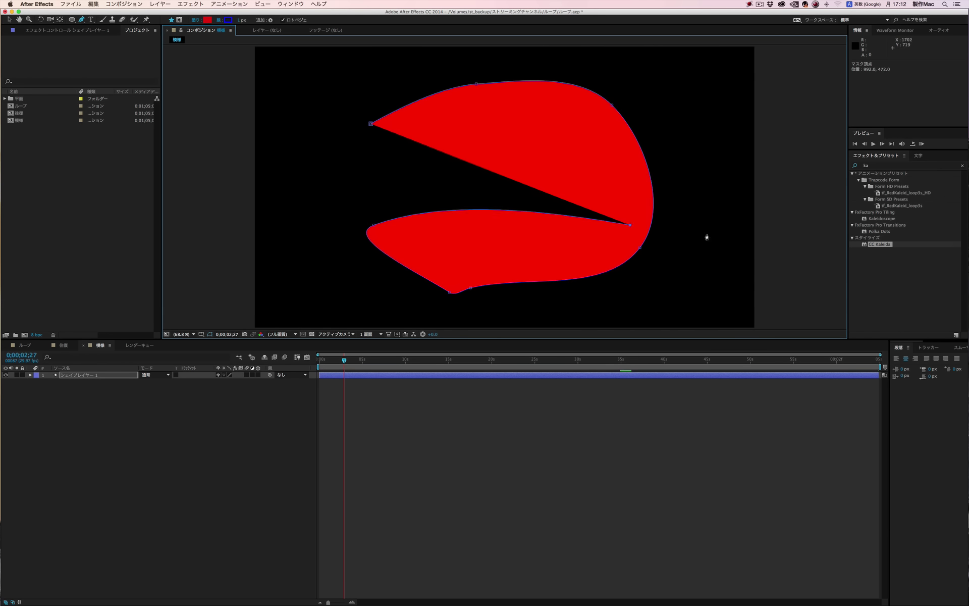
{"action": "left_click_drag", "start_coordinate": [671, 232], "coordinate": [799, 210]}
{"action": "left_click", "coordinate": [266, 143]}
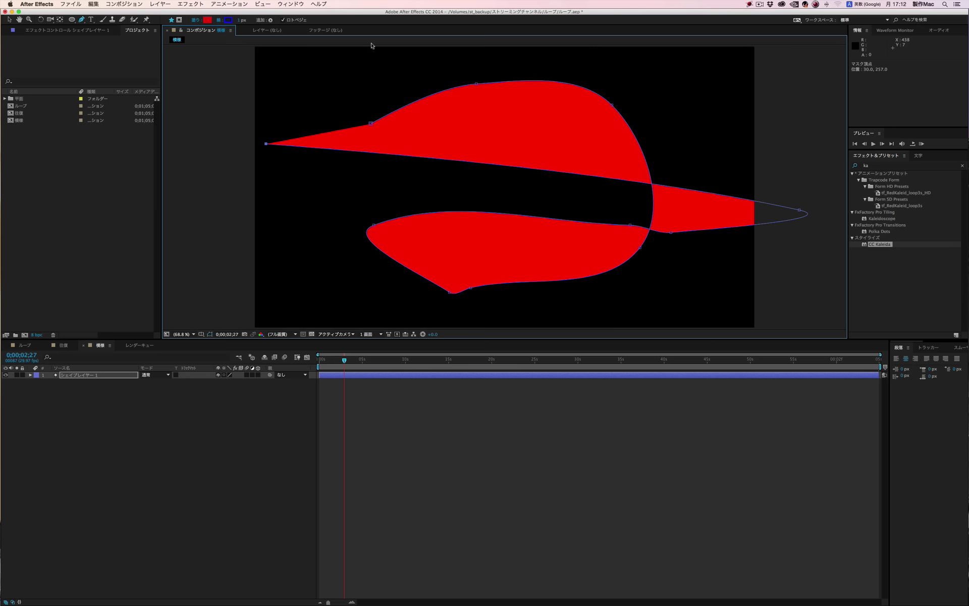
{"action": "left_click", "coordinate": [510, 323]}
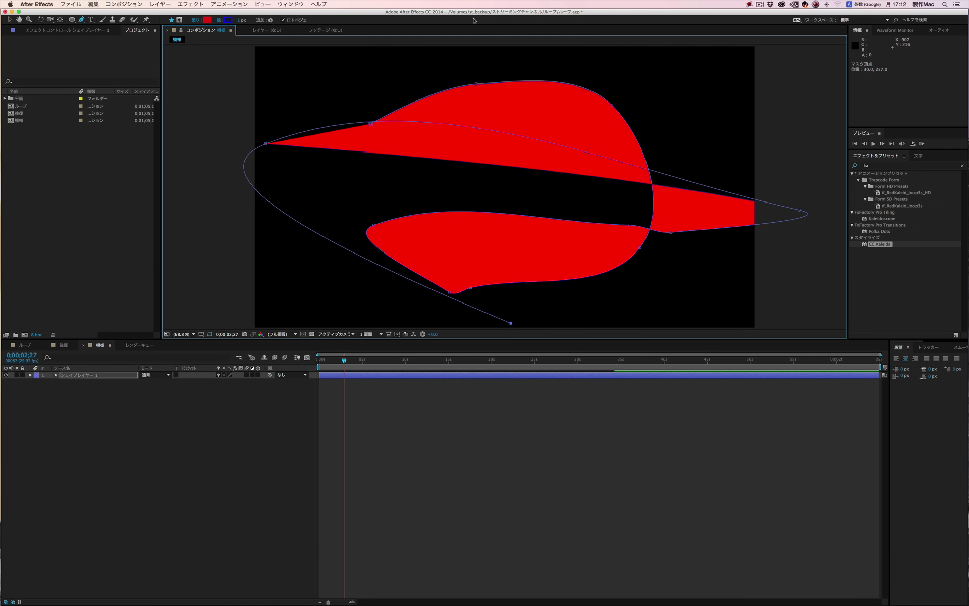
{"action": "left_click", "coordinate": [474, 49]}
{"action": "left_click", "coordinate": [371, 123]}
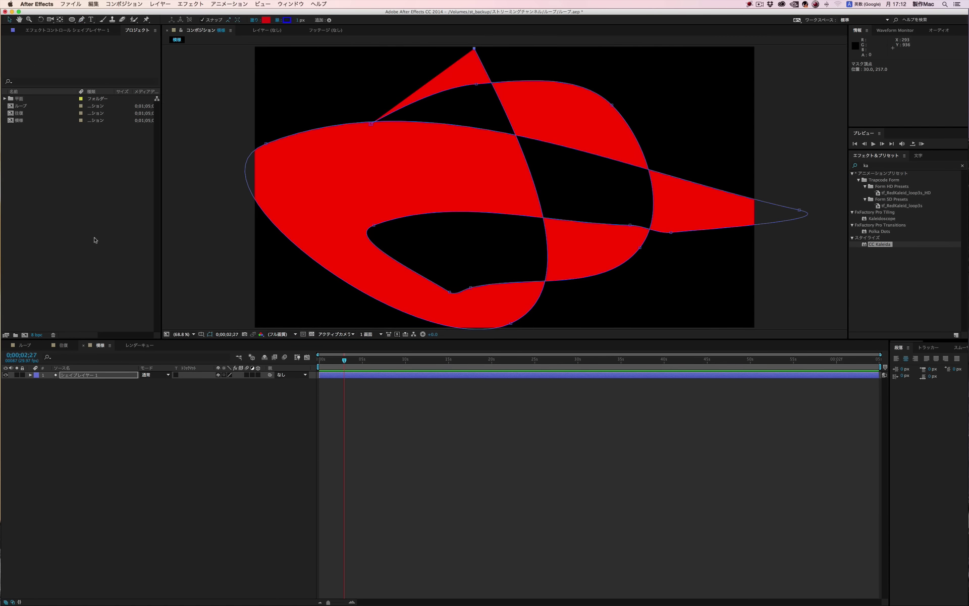
{"action": "left_click", "coordinate": [160, 4]}
Add an adjustment layer above the red shape and apply CC Kaleida to it.
{"action": "mouse_move", "coordinate": [167, 13]}
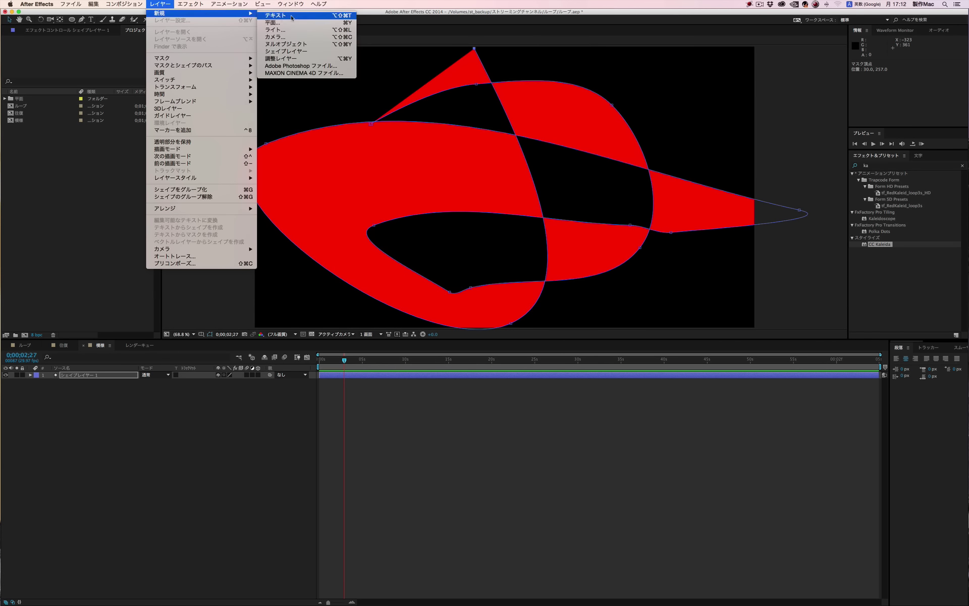
{"action": "left_click", "coordinate": [299, 60]}
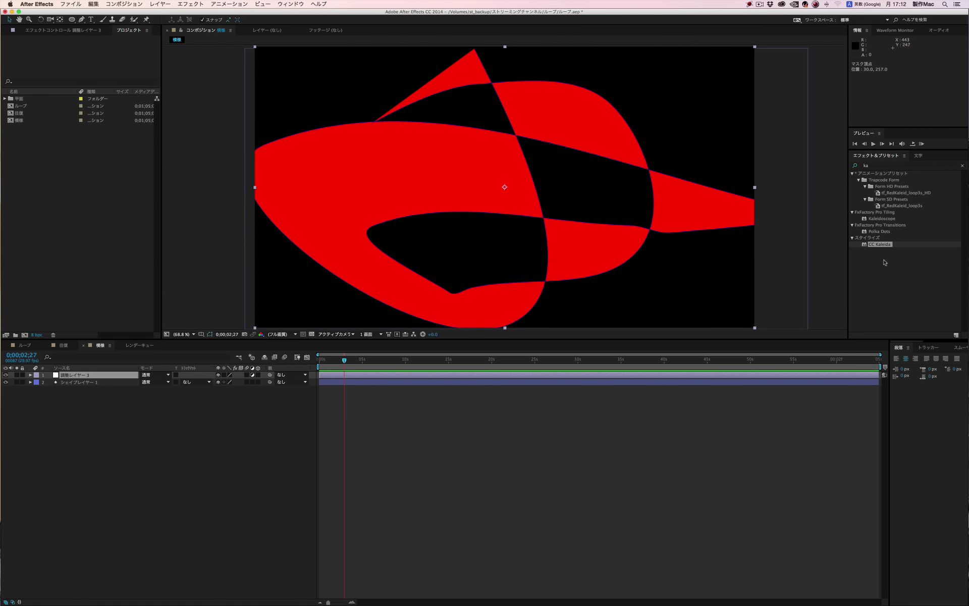
{"action": "left_click_drag", "start_coordinate": [864, 246], "coordinate": [454, 202]}
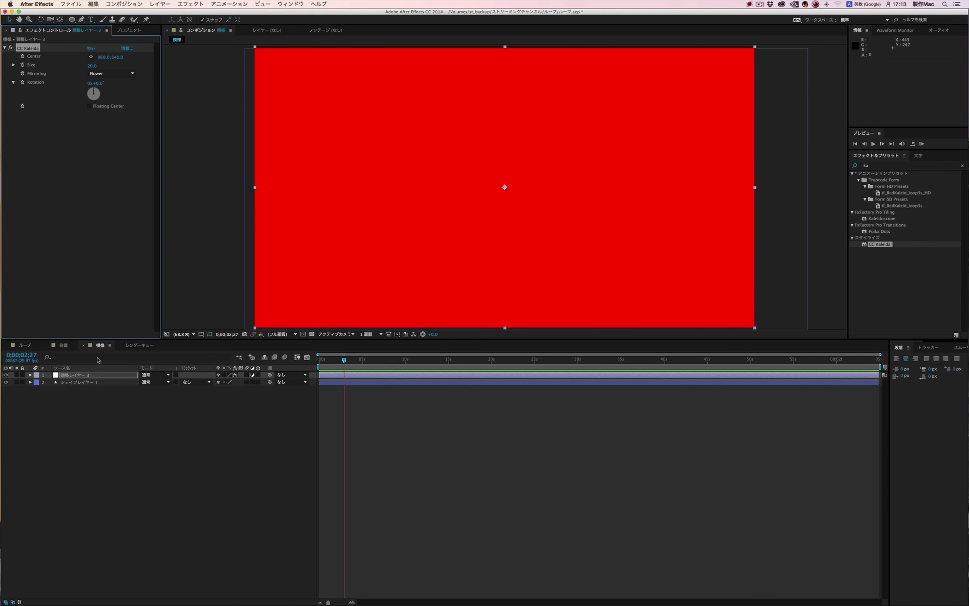
At 0;00, set a starting keyframe on CC Kaleida's Rotation.
{"action": "left_click_drag", "start_coordinate": [333, 362], "coordinate": [301, 363]}
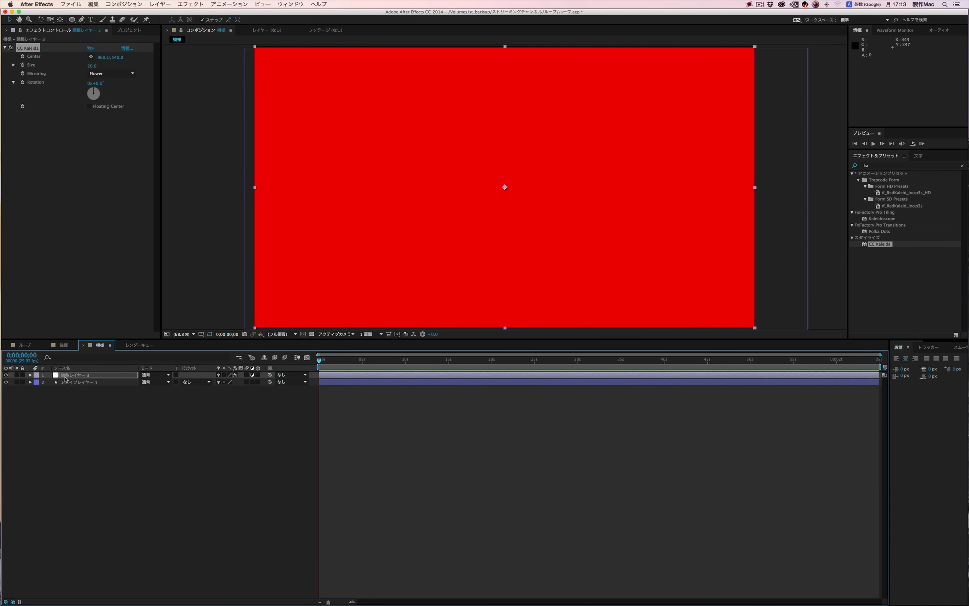
{"action": "left_click", "coordinate": [31, 374]}
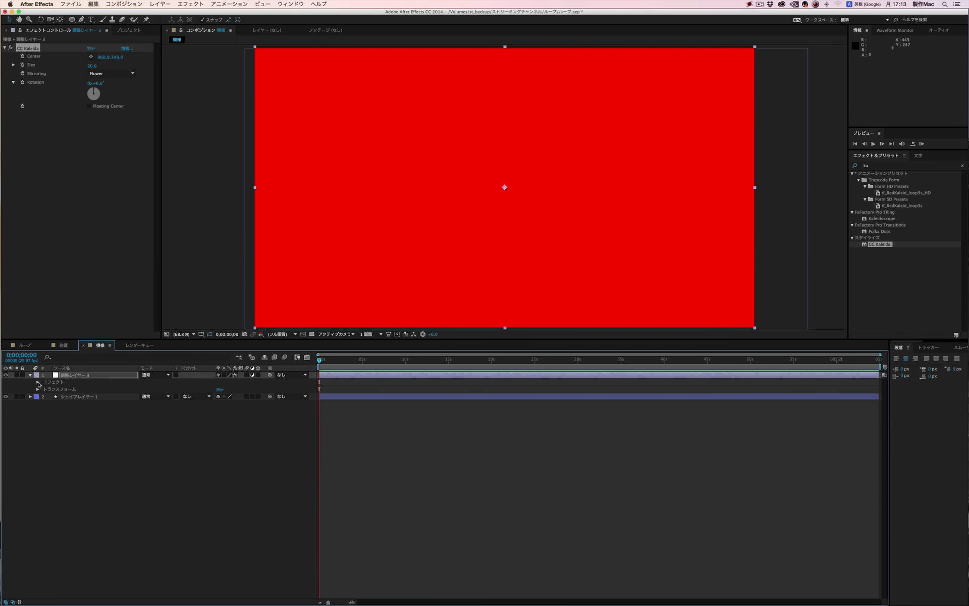
{"action": "left_click", "coordinate": [38, 383]}
{"action": "left_click", "coordinate": [45, 389]}
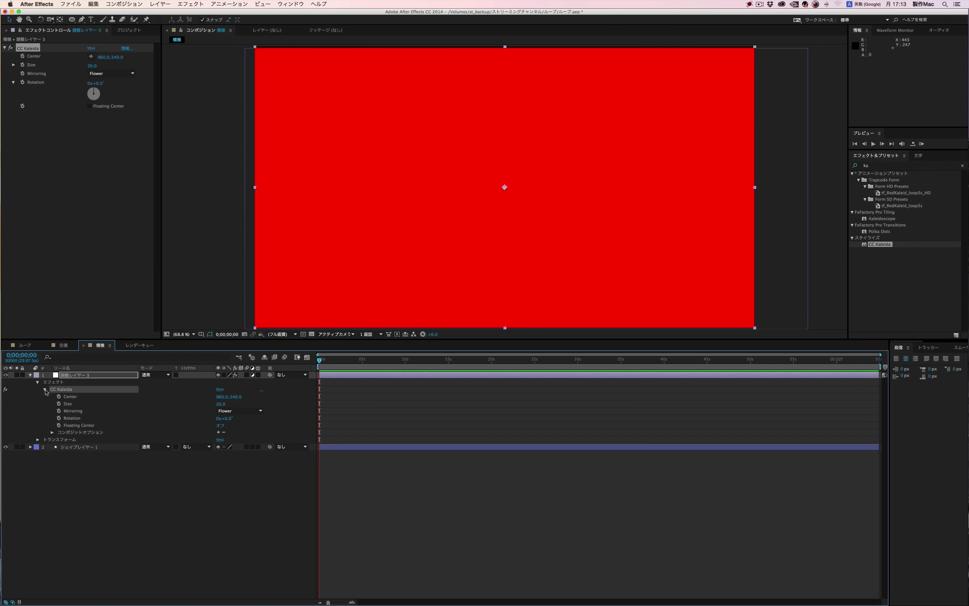
{"action": "left_click", "coordinate": [59, 418]}
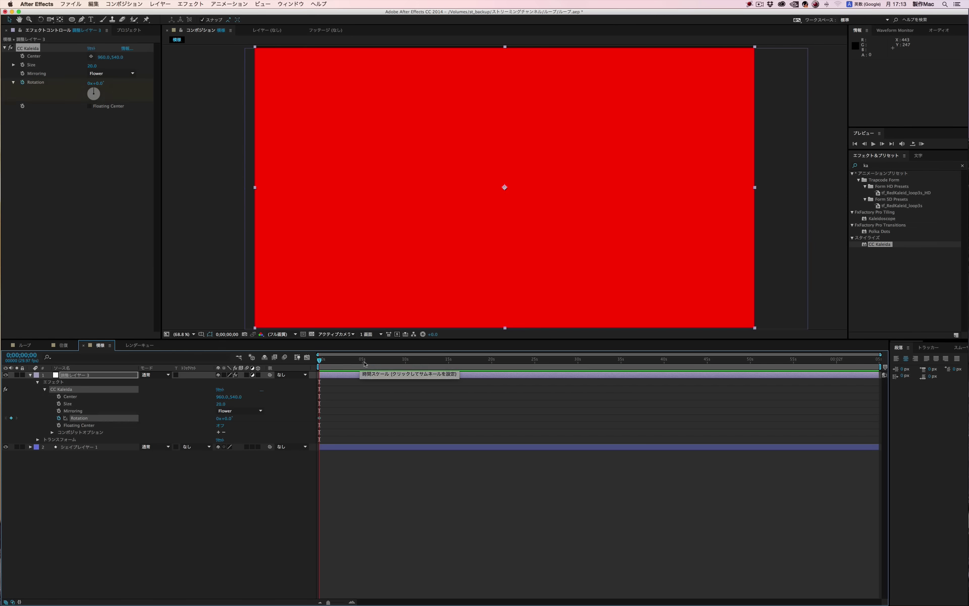
Keyframe the CC Kaleida Rotation at 1x+0.0° at the 0;00;03;00 mark.
{"action": "left_click_drag", "start_coordinate": [362, 363], "coordinate": [340, 366]}
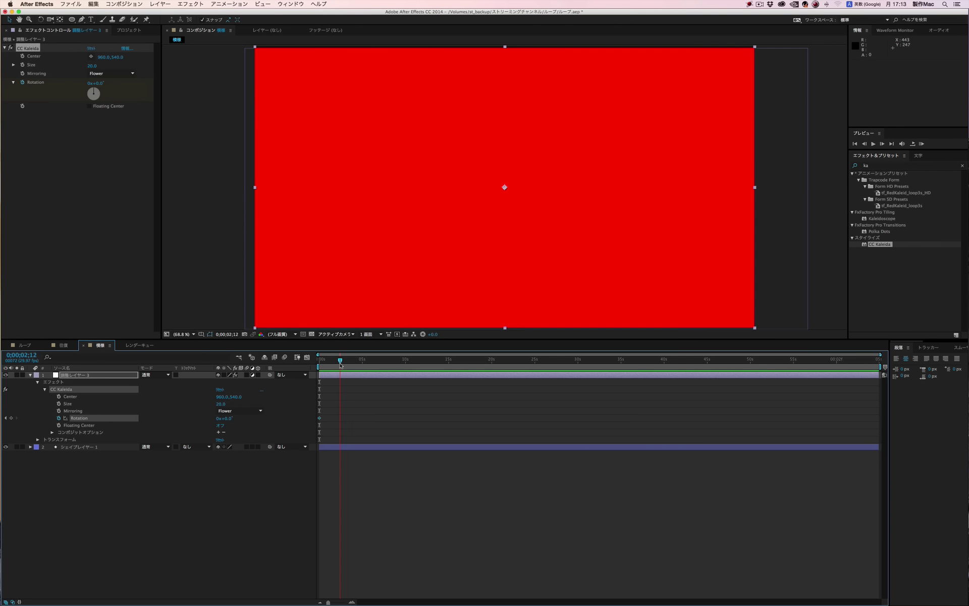
{"action": "left_click_drag", "start_coordinate": [341, 366], "coordinate": [342, 367]}
{"action": "left_click", "coordinate": [219, 420]}
{"action": "left_click", "coordinate": [218, 418]}
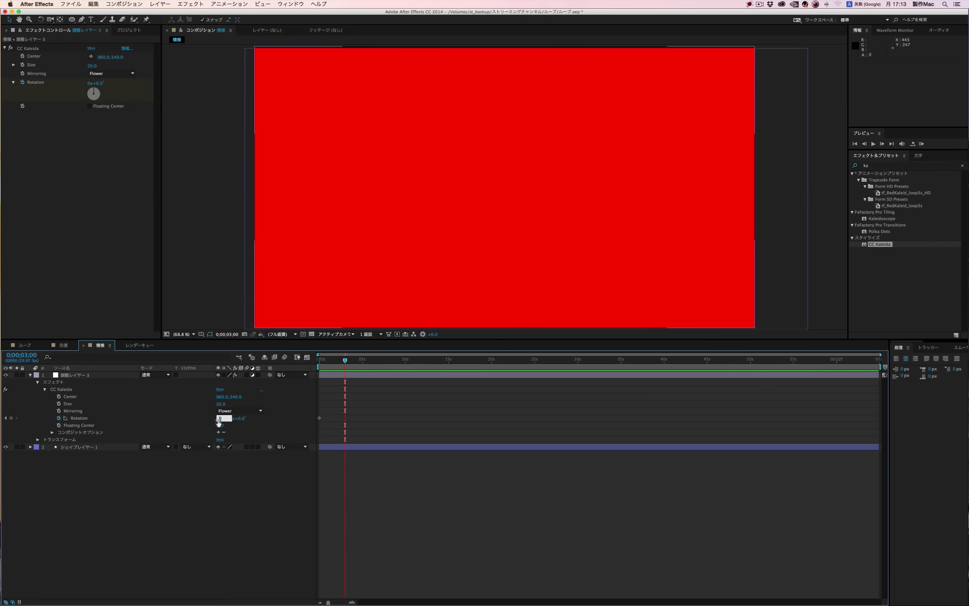
{"action": "key", "text": "Return"}
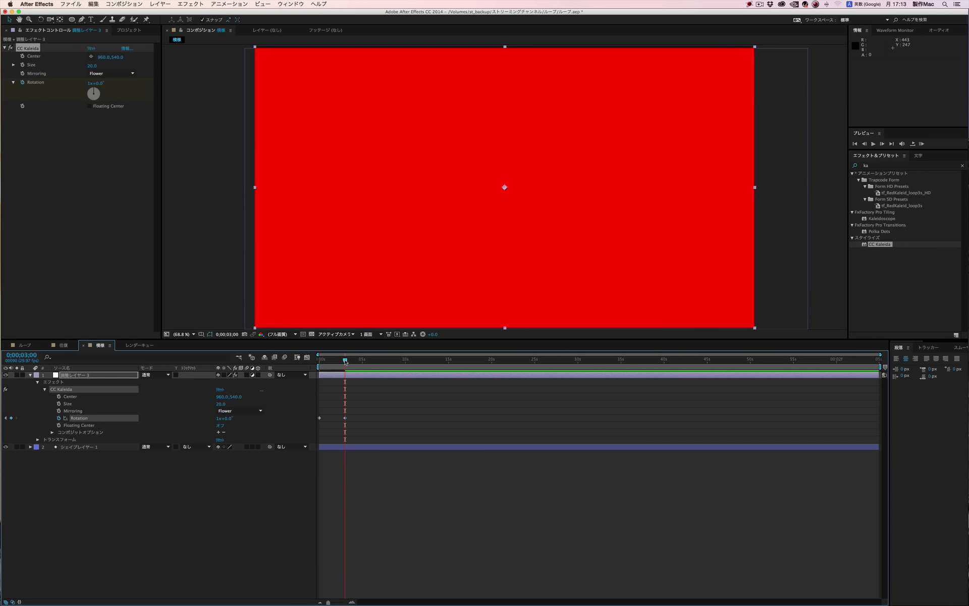
{"action": "mouse_move", "coordinate": [335, 363]}
{"action": "left_mouse_down"}
{"action": "mouse_move", "coordinate": [319, 363]}
{"action": "mouse_move", "coordinate": [343, 362]}
{"action": "left_mouse_up"}
Set Rotation to 1x+47.0° at 3 seconds and 0x+47.0° at the start, then preview.
{"action": "left_click", "coordinate": [6, 417]}
{"action": "left_click_drag", "start_coordinate": [231, 419], "coordinate": [246, 421]}
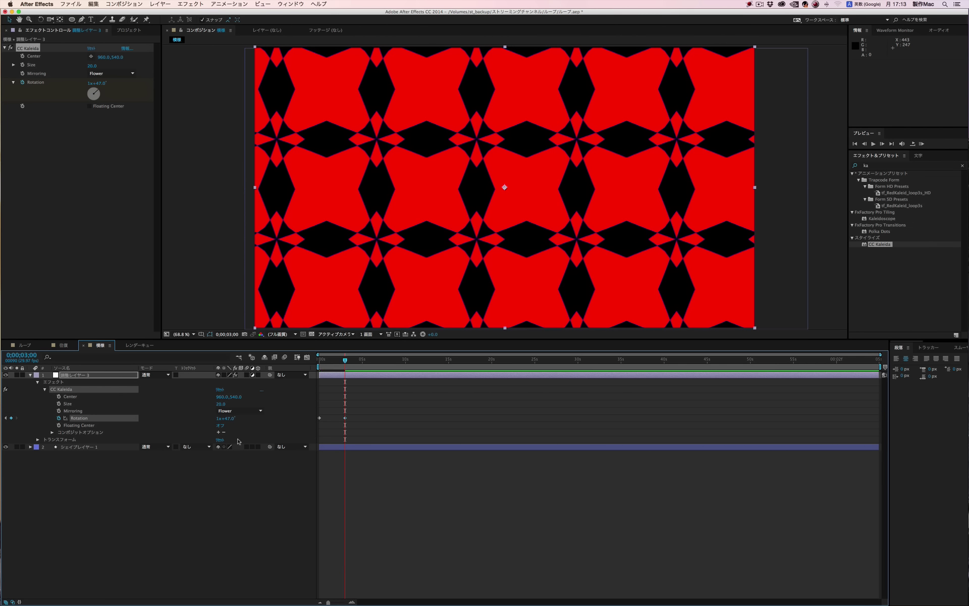
{"action": "left_click_drag", "start_coordinate": [328, 361], "coordinate": [306, 367]}
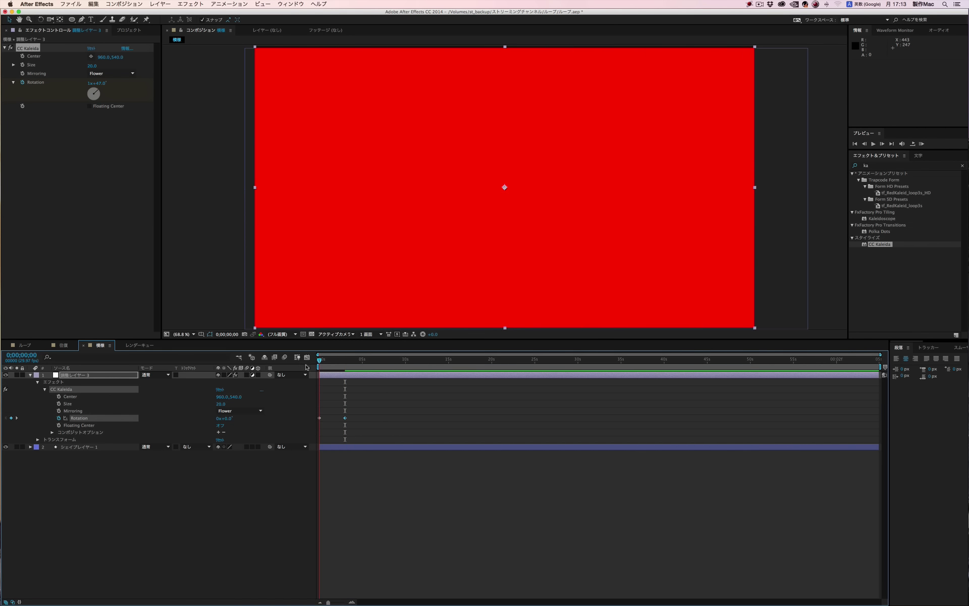
{"action": "left_click", "coordinate": [229, 418]}
{"action": "key", "text": "Return"}
{"action": "key", "text": "space"}
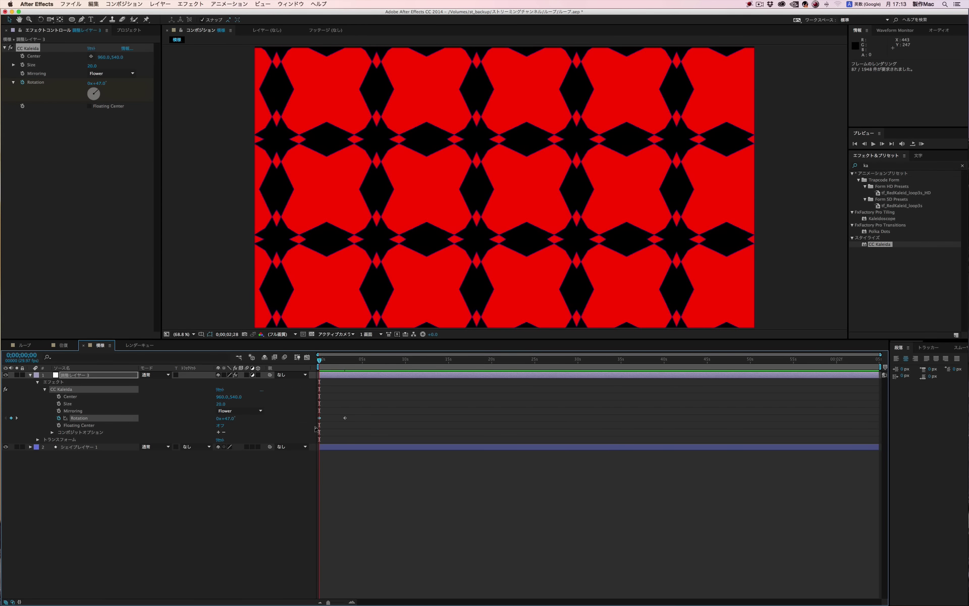
{"action": "key", "text": "space"}
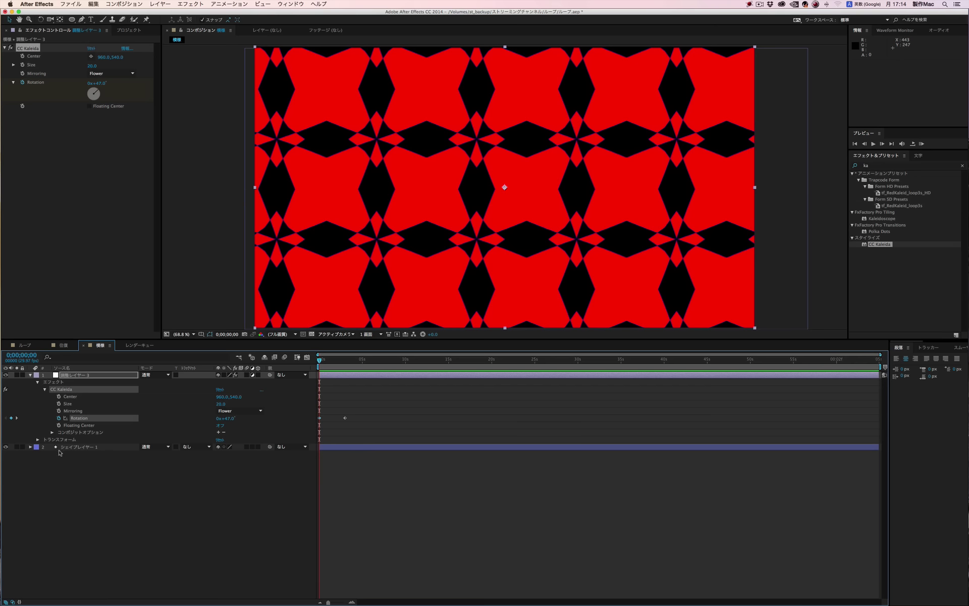
Expand Shape Layer 1's Fill 1 and set a starting Color keyframe at time zero.
{"action": "left_click", "coordinate": [59, 448]}
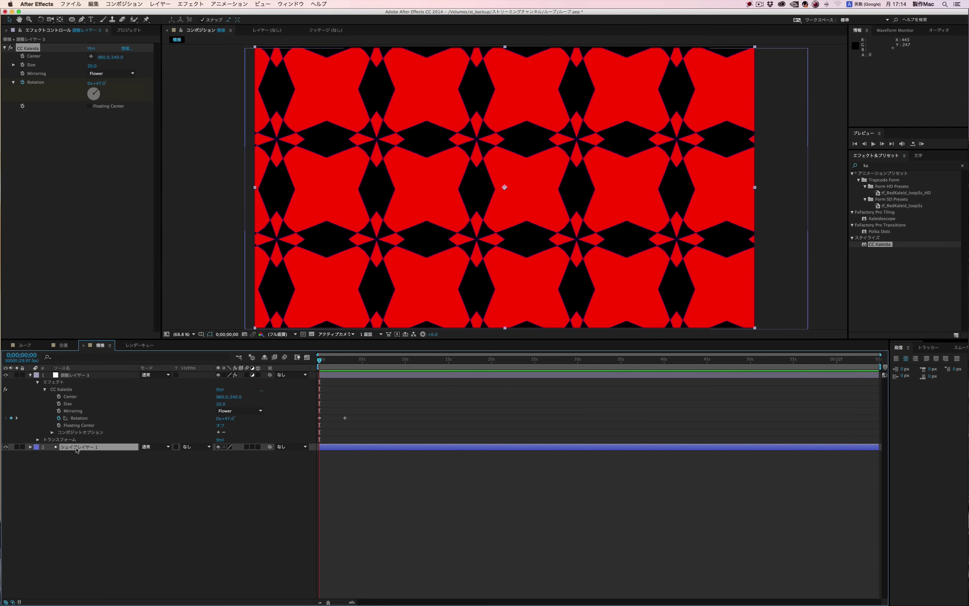
{"action": "left_click", "coordinate": [30, 448]}
{"action": "left_click", "coordinate": [37, 454]}
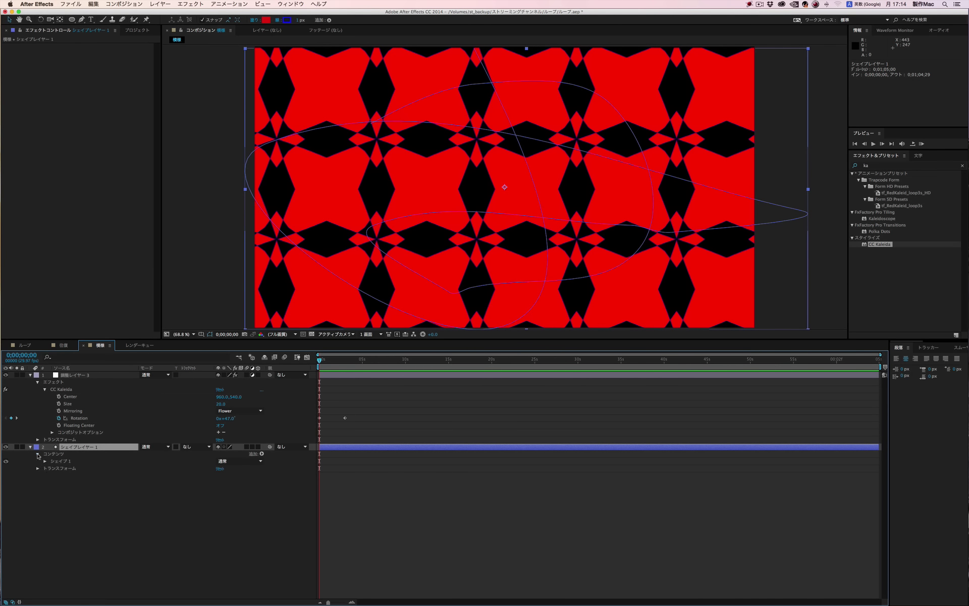
{"action": "left_click", "coordinate": [45, 460]}
{"action": "left_click", "coordinate": [52, 483]}
{"action": "left_click", "coordinate": [66, 504]}
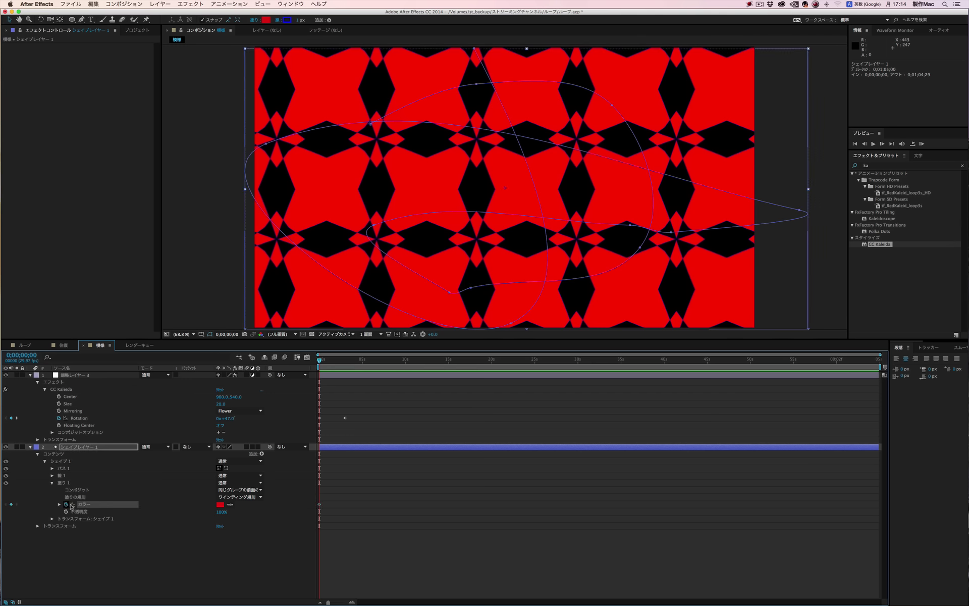
Change the fill Color to blue at about 0;00;01;11.
{"action": "left_click", "coordinate": [17, 418]}
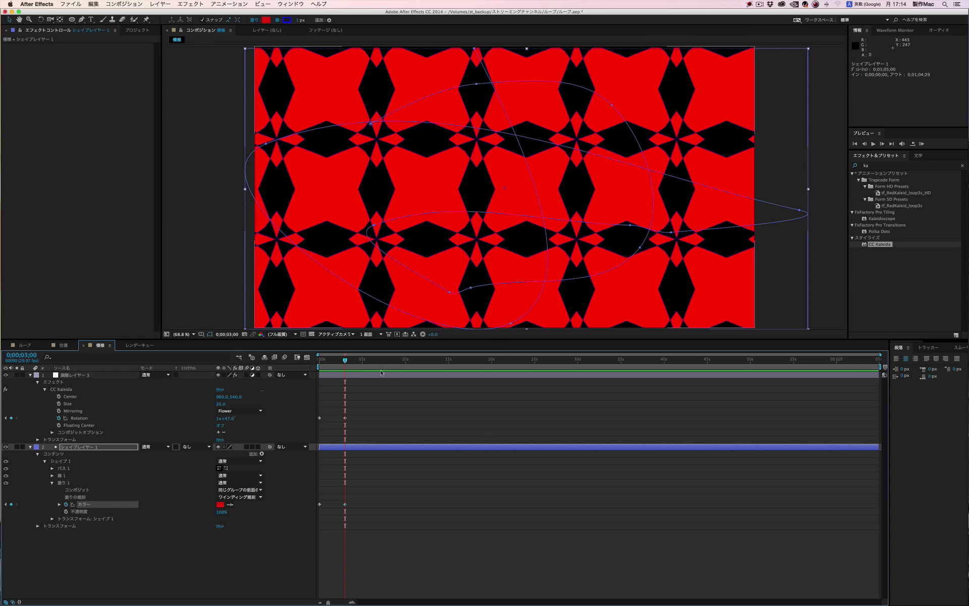
{"action": "left_click_drag", "start_coordinate": [336, 362], "coordinate": [331, 366]}
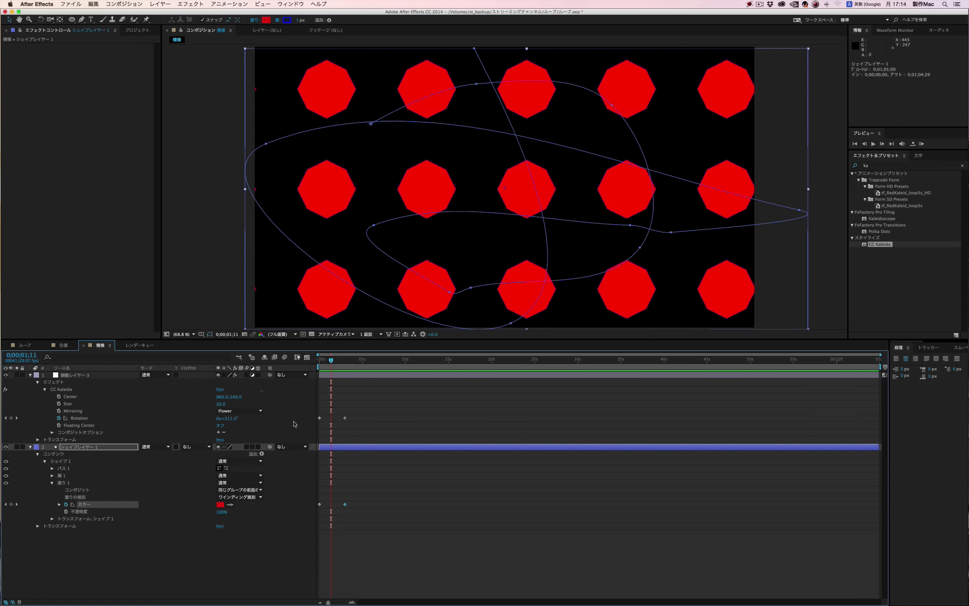
{"action": "left_click", "coordinate": [220, 504]}
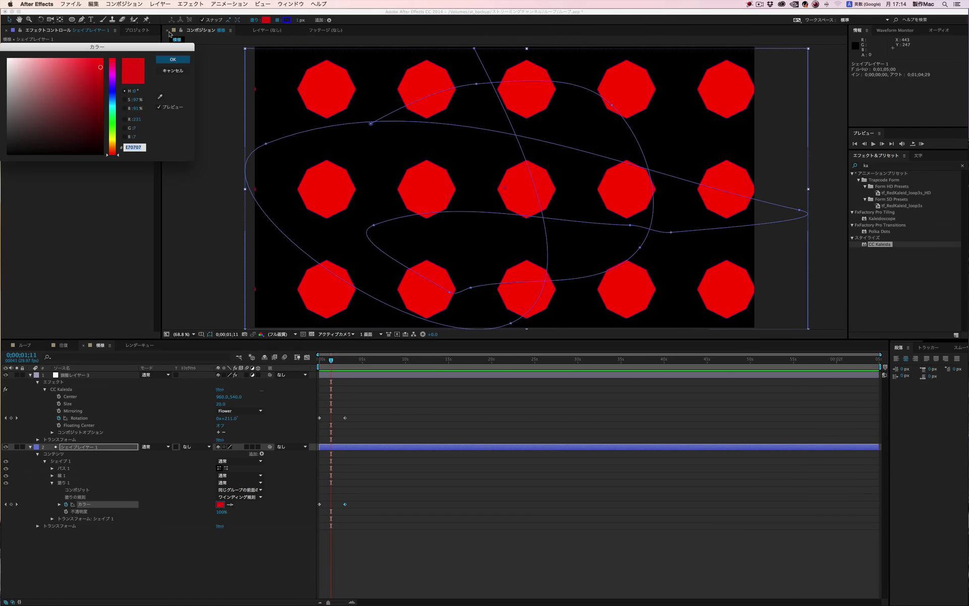
{"action": "left_click", "coordinate": [113, 92]}
{"action": "left_click", "coordinate": [172, 59]}
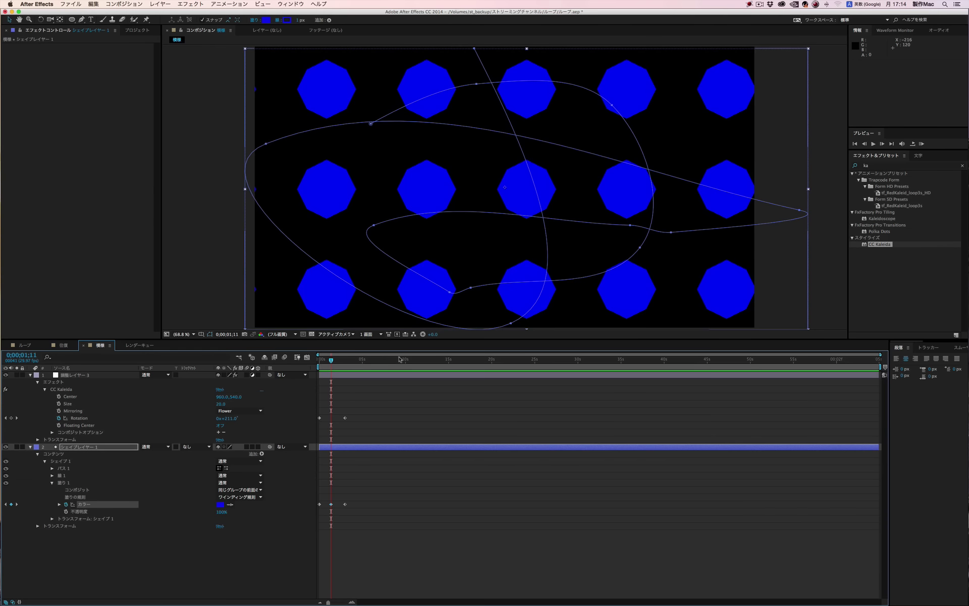
{"action": "left_click_drag", "start_coordinate": [331, 360], "coordinate": [310, 362]}
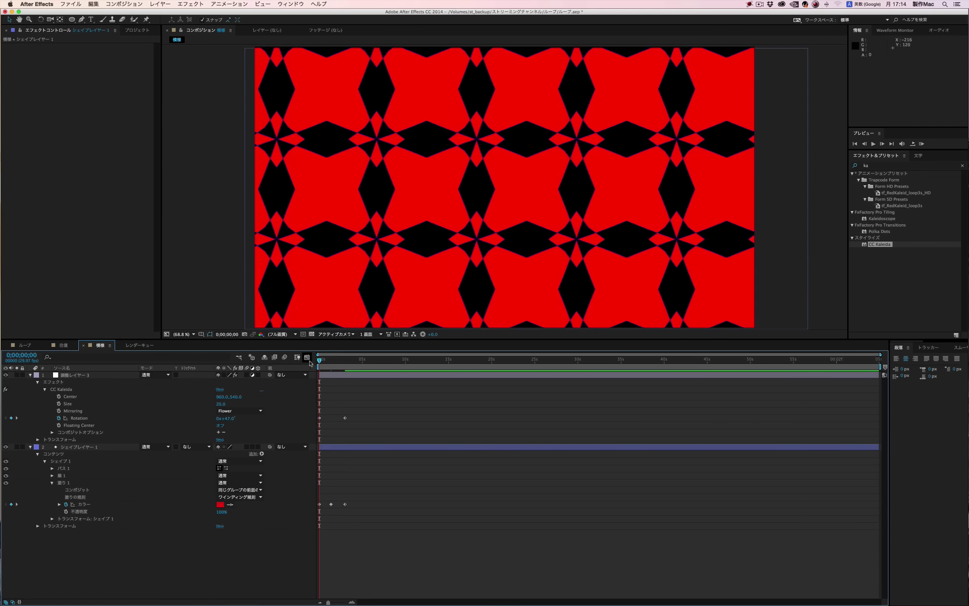
{"action": "key", "text": "KP_0"}
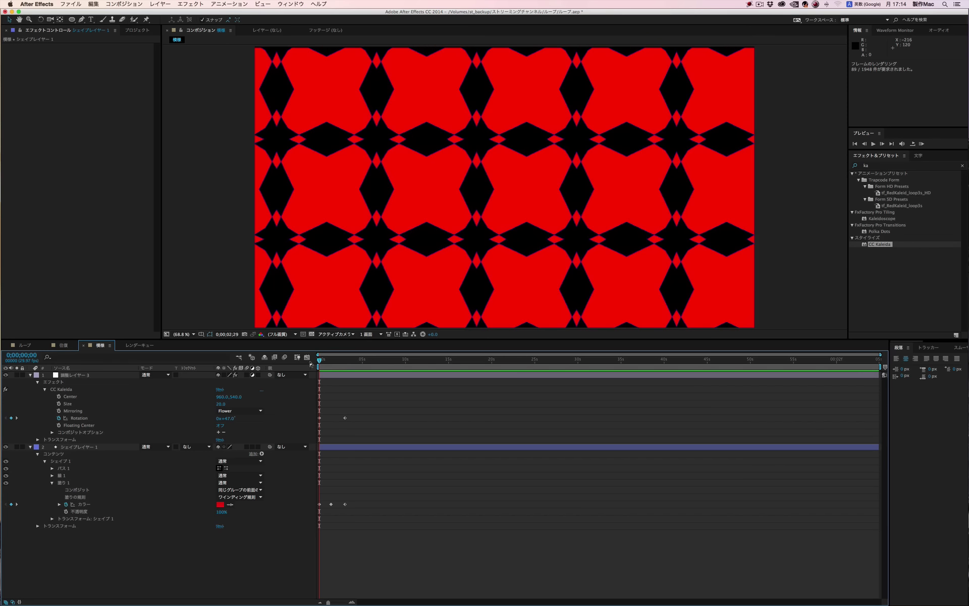
{"action": "key", "text": "space"}
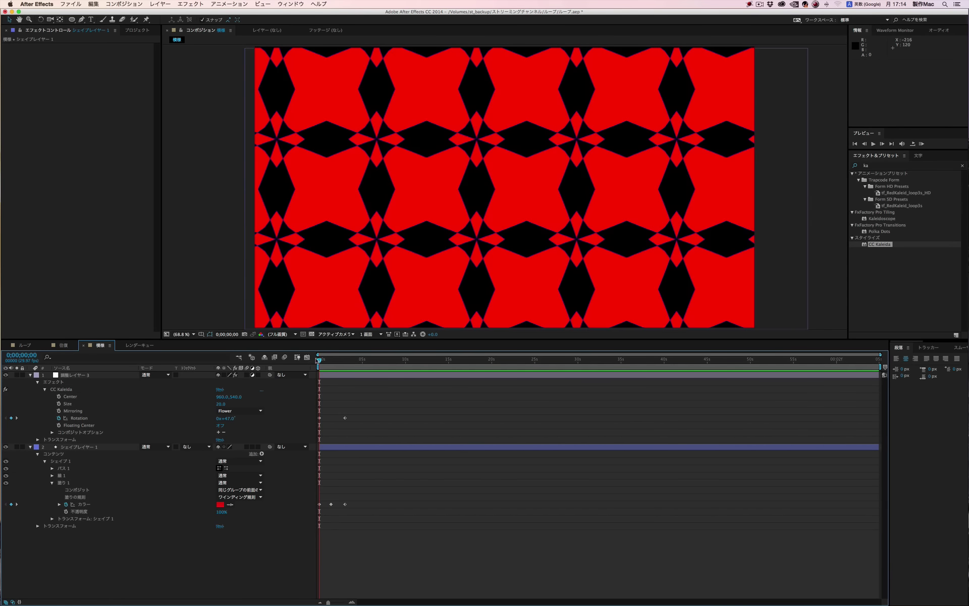
{"action": "left_click_drag", "start_coordinate": [319, 360], "coordinate": [345, 360]}
Add an expression to the CC Kaleida Rotation property via the Animation menu.
{"action": "left_click", "coordinate": [78, 418]}
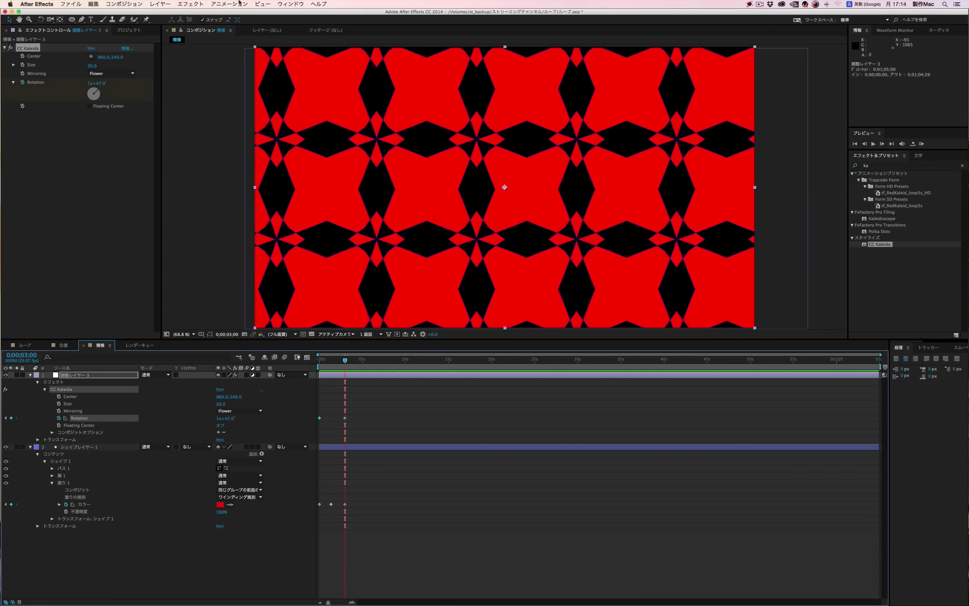
{"action": "left_click", "coordinate": [240, 4]}
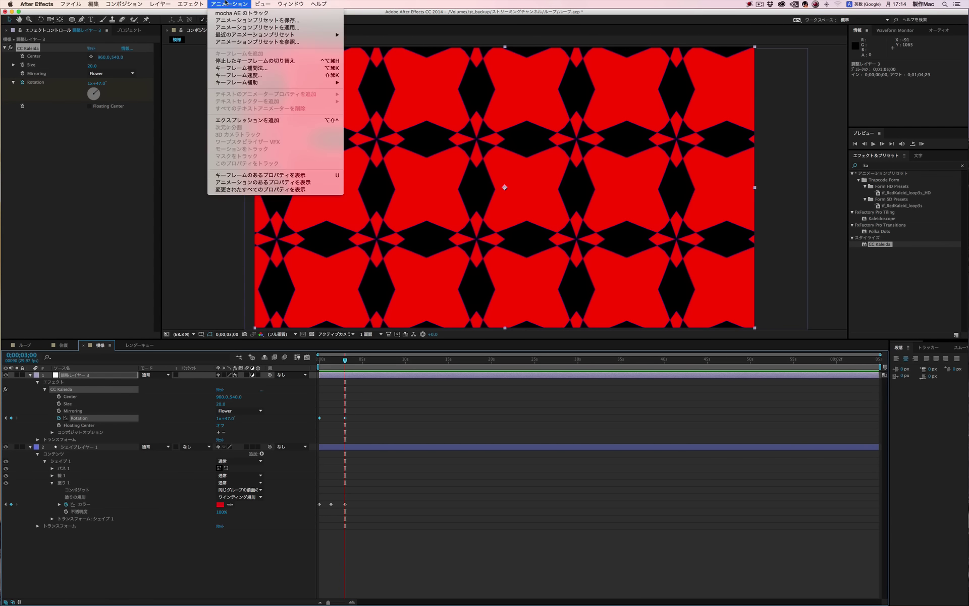
{"action": "left_click", "coordinate": [248, 120]}
Insert loopOut(type = "cycle") as the Rotation expression and preview the looping spin.
{"action": "left_click", "coordinate": [245, 424]}
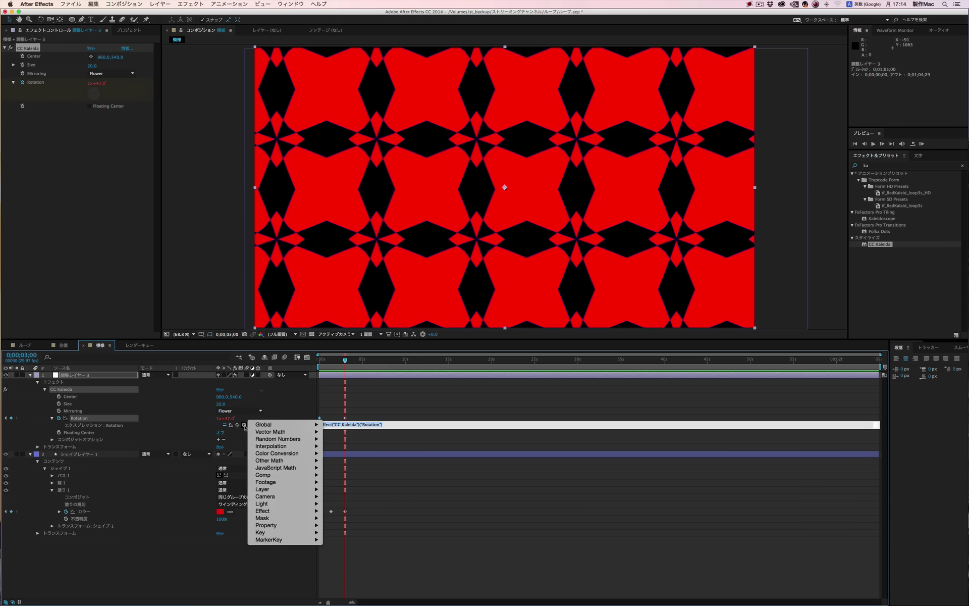
{"action": "mouse_move", "coordinate": [273, 530]}
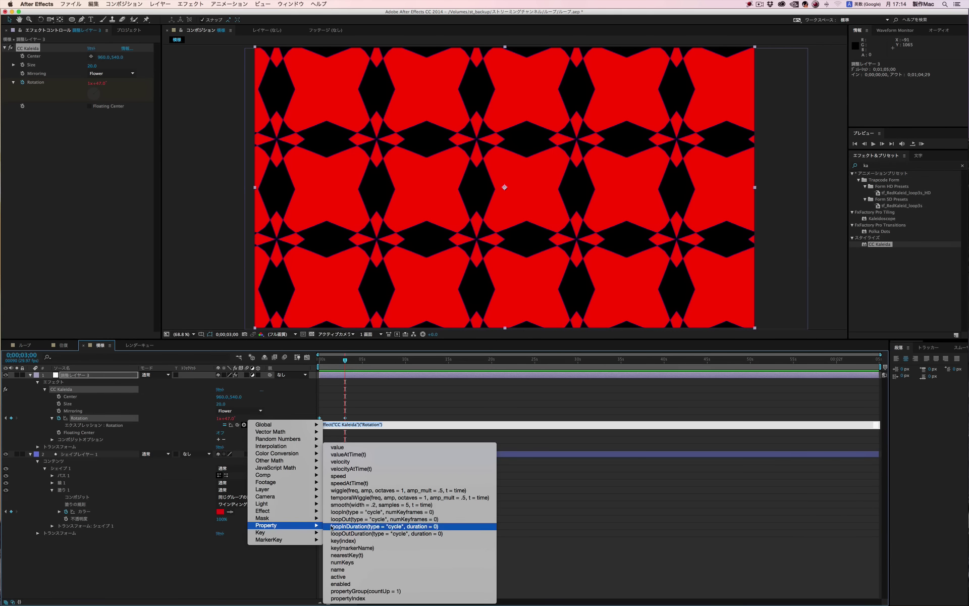
{"action": "left_click", "coordinate": [340, 521]}
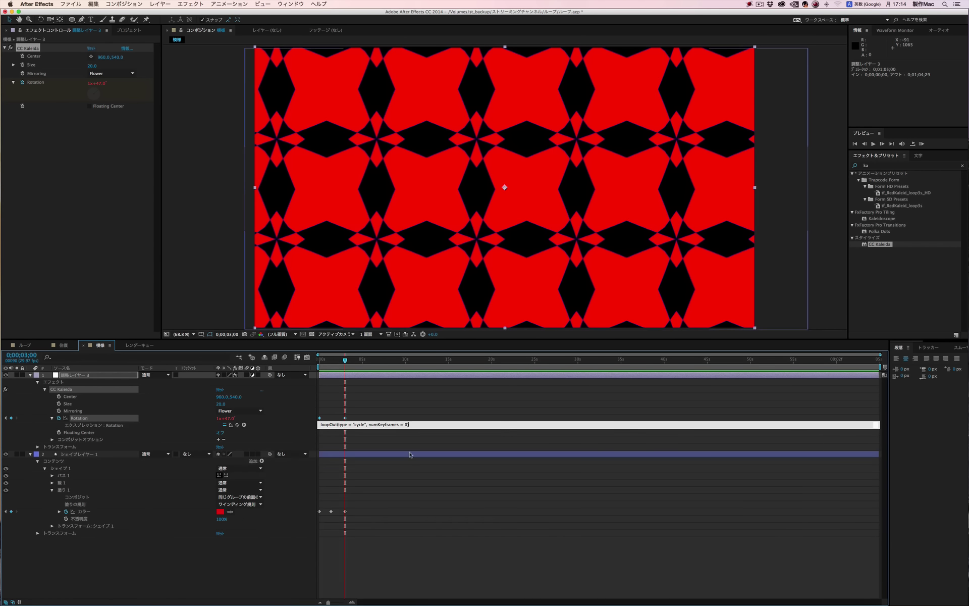
{"action": "left_click", "coordinate": [413, 493]}
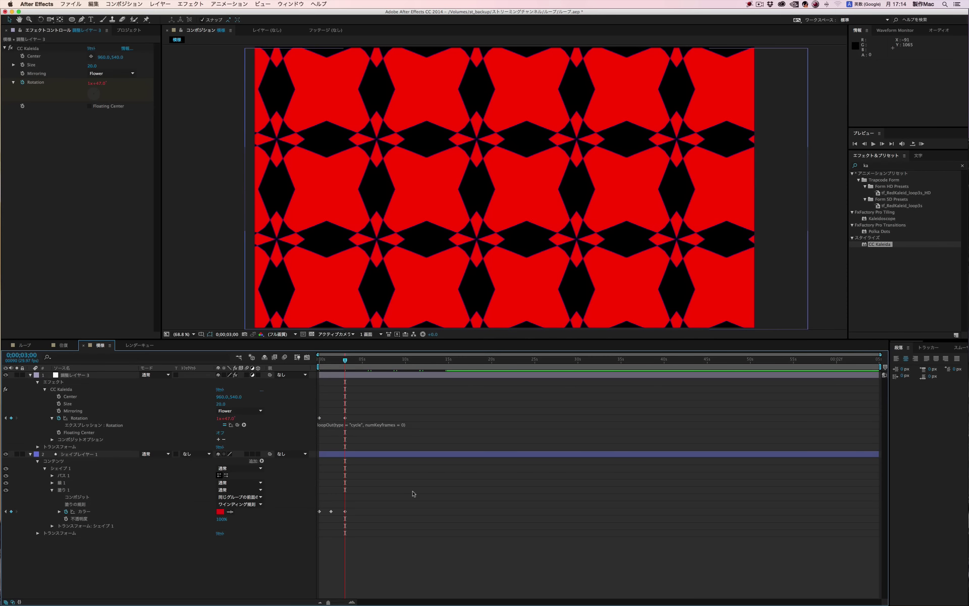
{"action": "key", "text": "KP_0"}
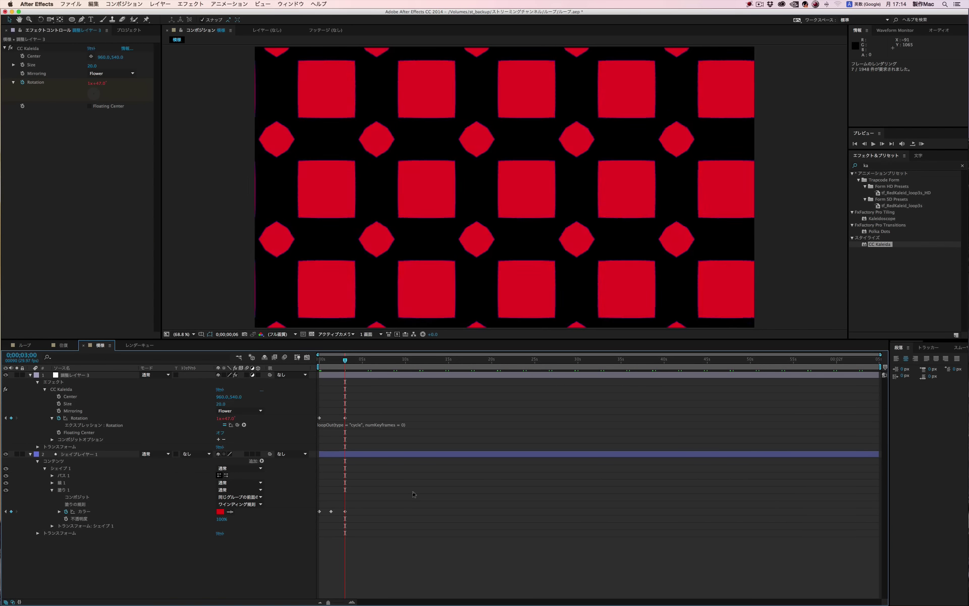